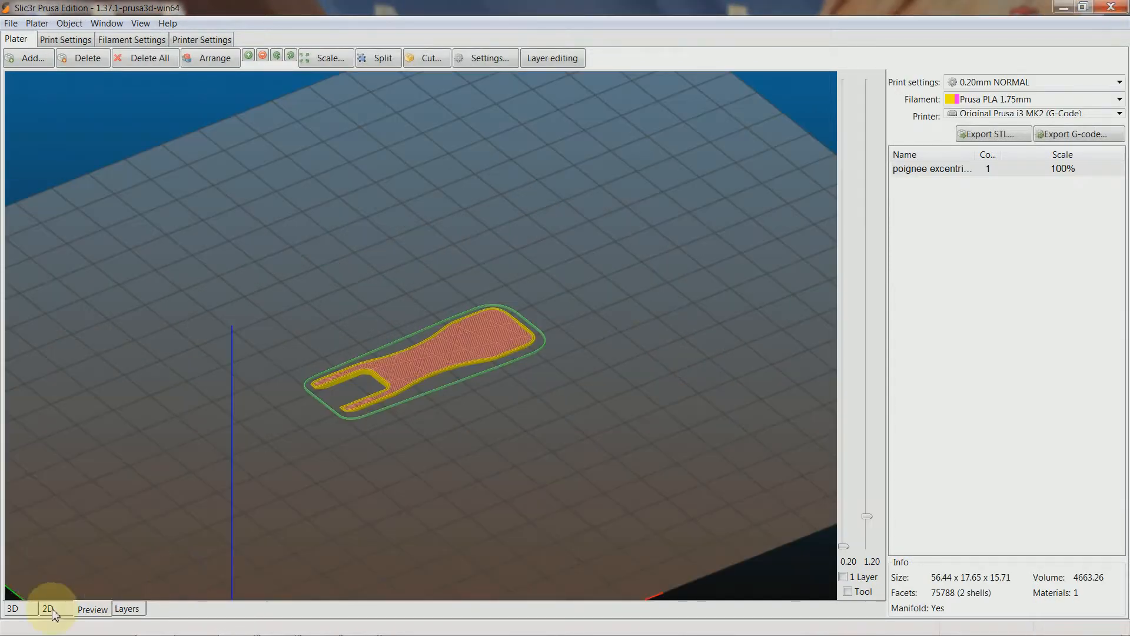
Set the print's infill to a 10% fill density with the Rectilinear fill pattern
{"action": "left_click", "coordinate": [13, 608]}
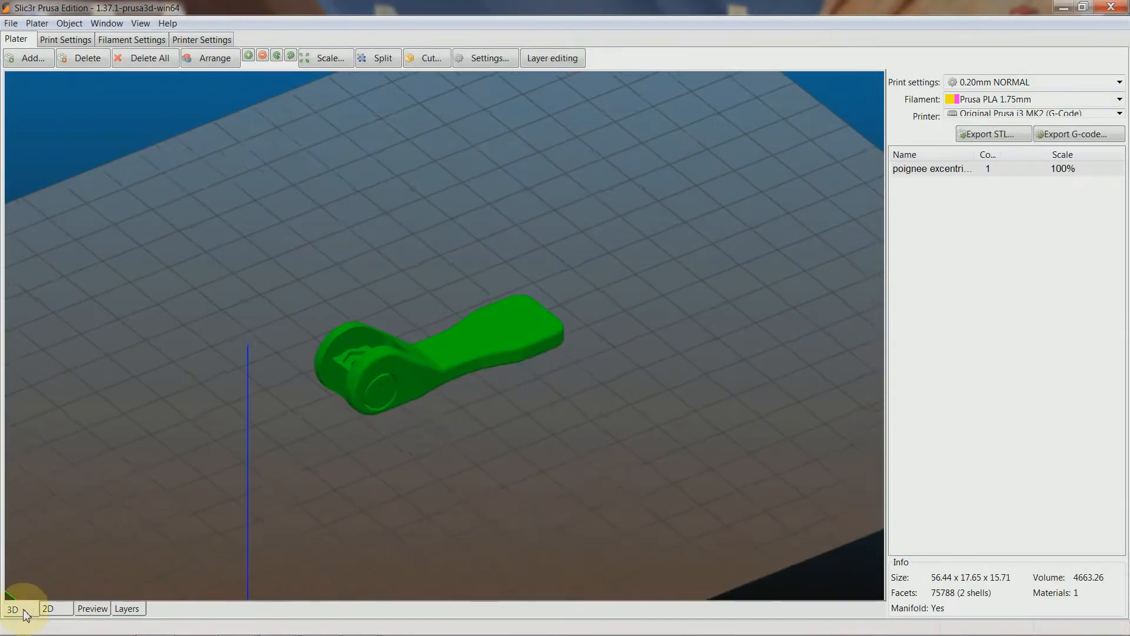
{"action": "left_click", "coordinate": [471, 428]}
{"action": "scroll", "coordinate": [477, 437], "scroll_direction": "up", "scroll_amount": 5}
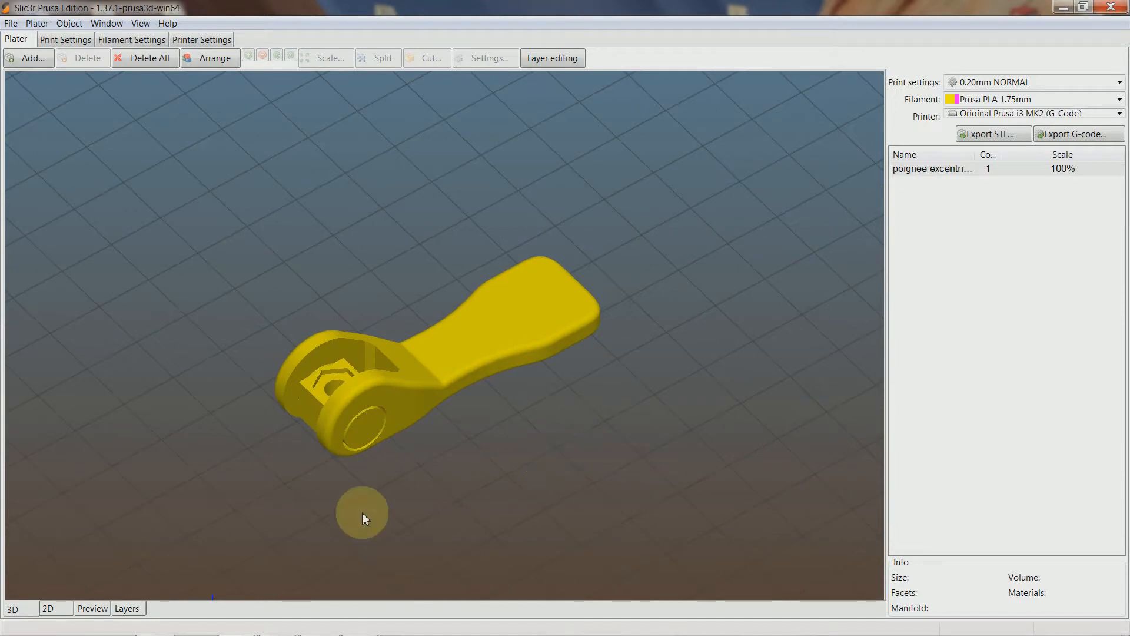
{"action": "left_click_drag", "start_coordinate": [443, 450], "coordinate": [418, 484]}
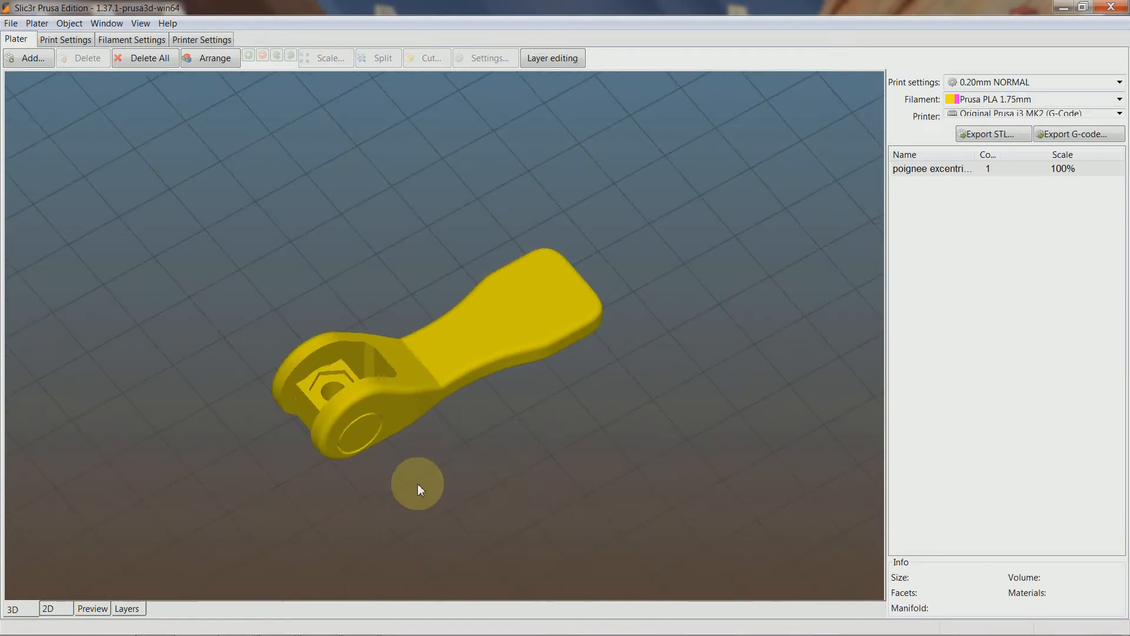
{"action": "left_click", "coordinate": [65, 39]}
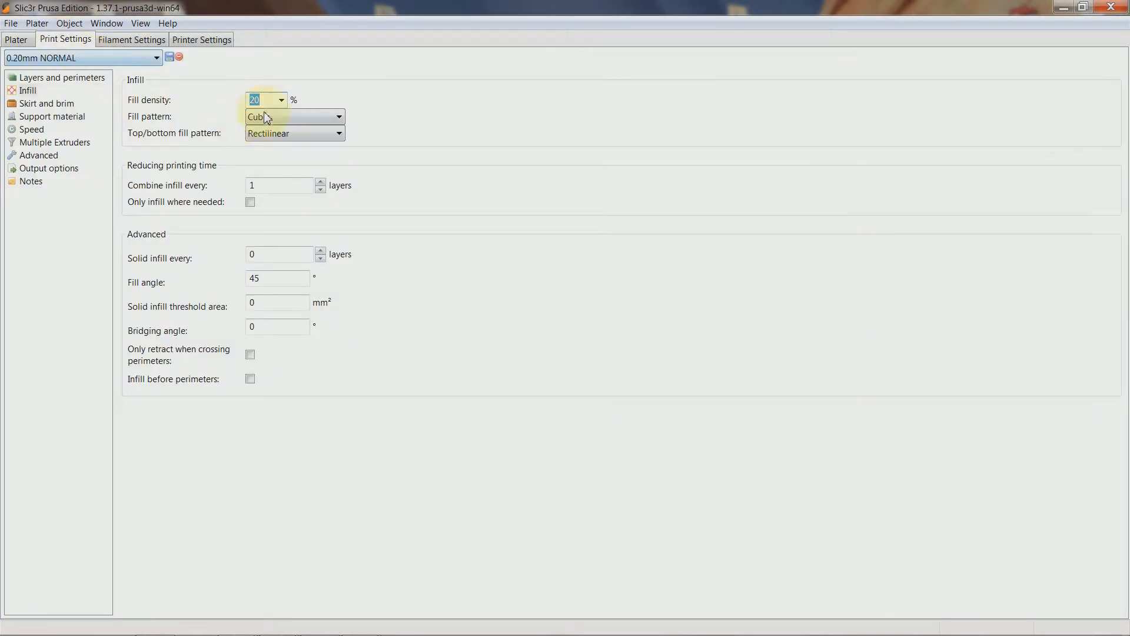
{"action": "left_click", "coordinate": [282, 100]}
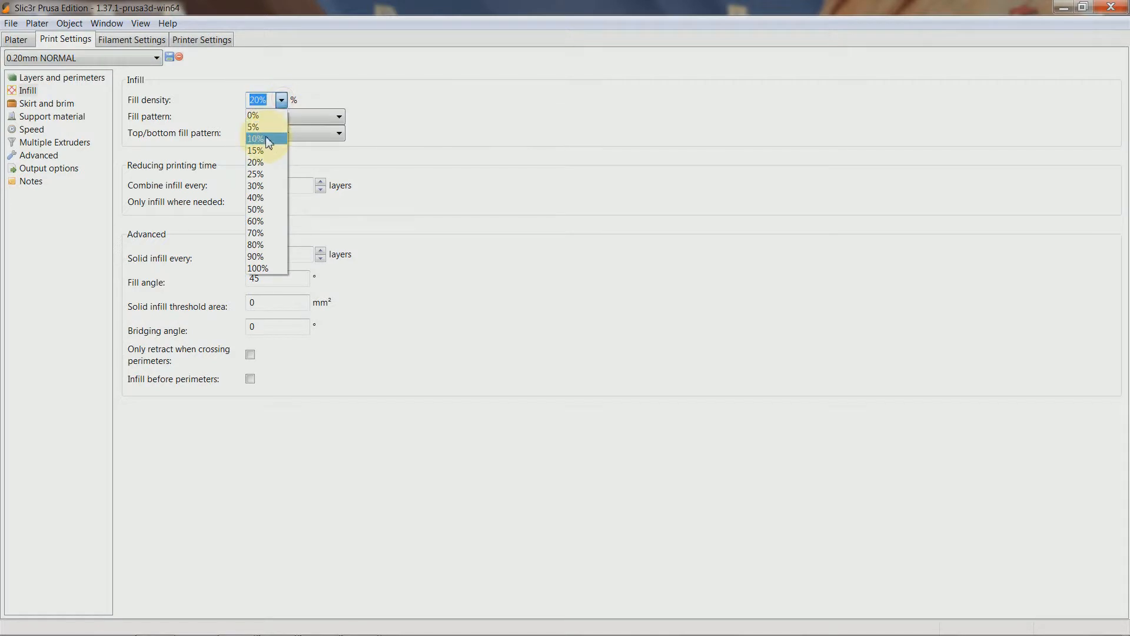
{"action": "left_click", "coordinate": [266, 136]}
{"action": "left_click", "coordinate": [327, 118]}
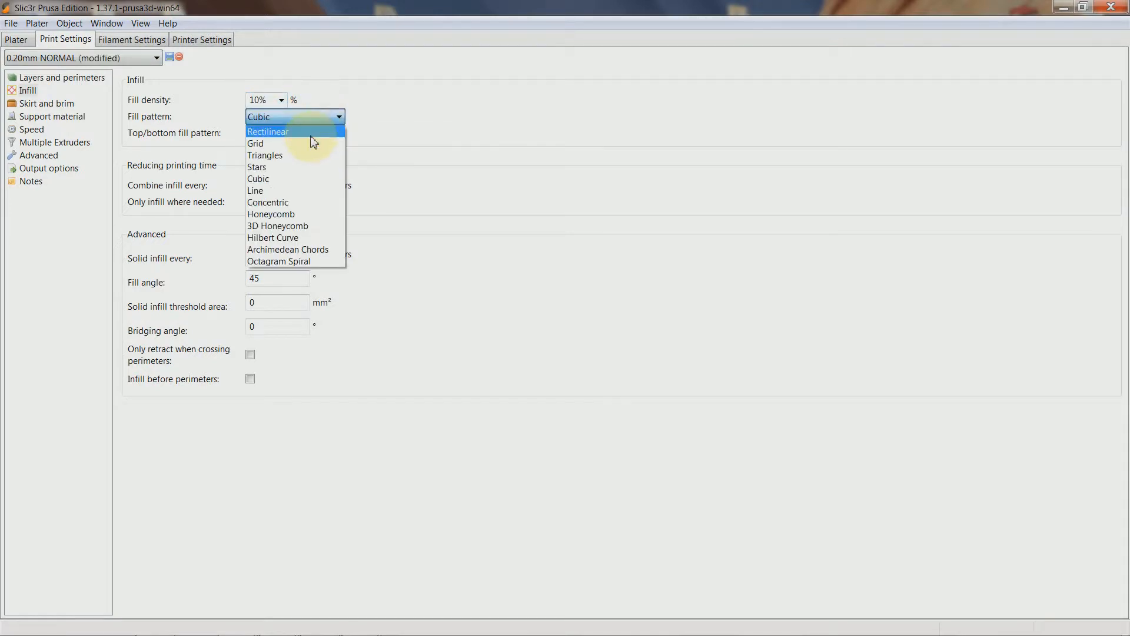
{"action": "left_click", "coordinate": [311, 133]}
Preview the sliced handle up to the 2.80 mm layer and examine its infill up close
{"action": "left_click", "coordinate": [16, 40]}
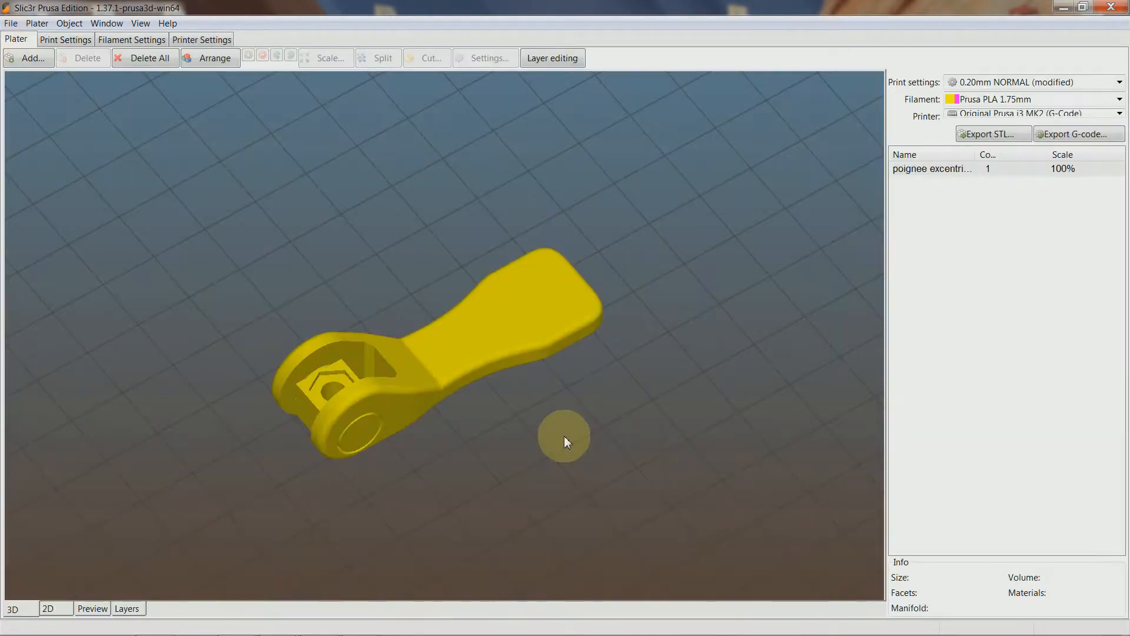
{"action": "left_click", "coordinate": [92, 608]}
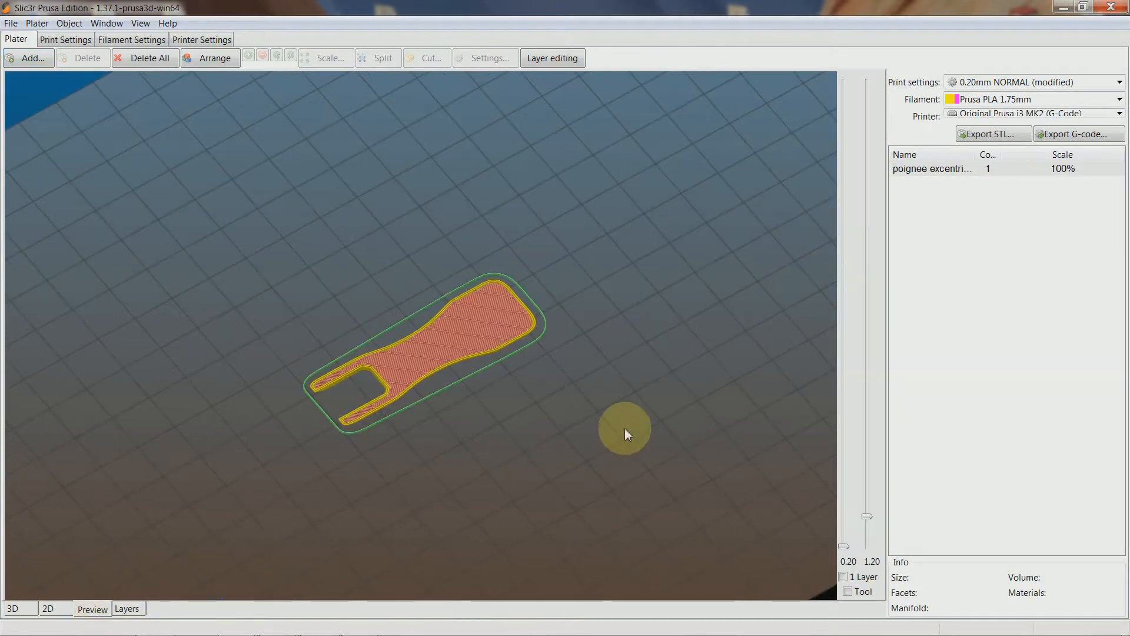
{"action": "left_click_drag", "start_coordinate": [868, 517], "coordinate": [838, 476]}
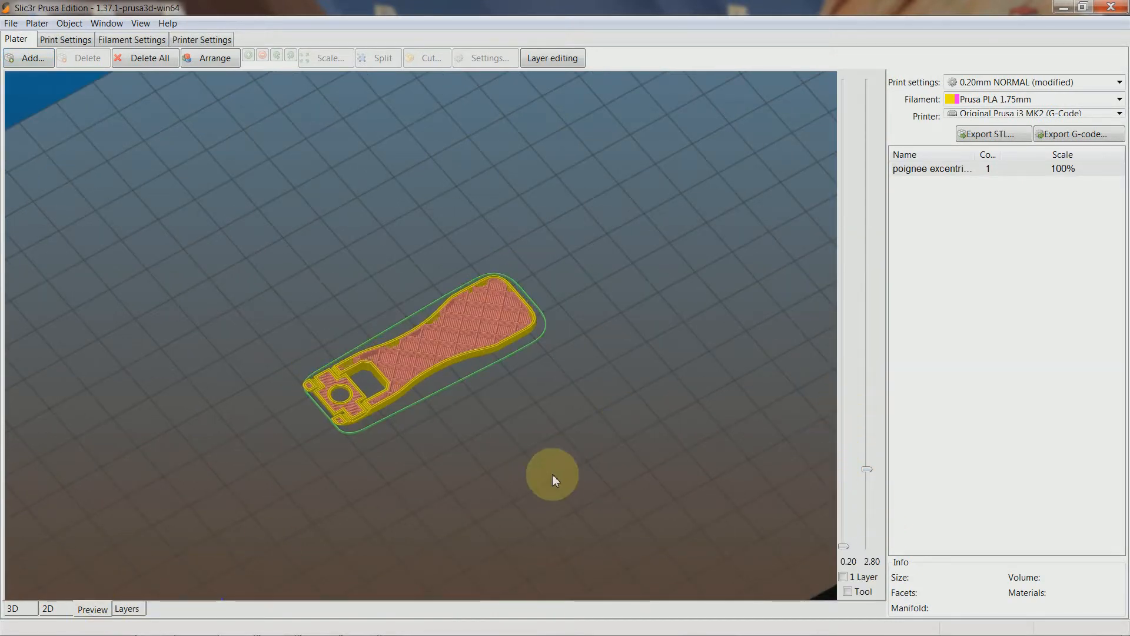
{"action": "left_click_drag", "start_coordinate": [552, 474], "coordinate": [559, 486]}
{"action": "scroll", "coordinate": [560, 486], "scroll_direction": "up", "scroll_amount": 4}
{"action": "left_click_drag", "start_coordinate": [520, 435], "coordinate": [516, 427]}
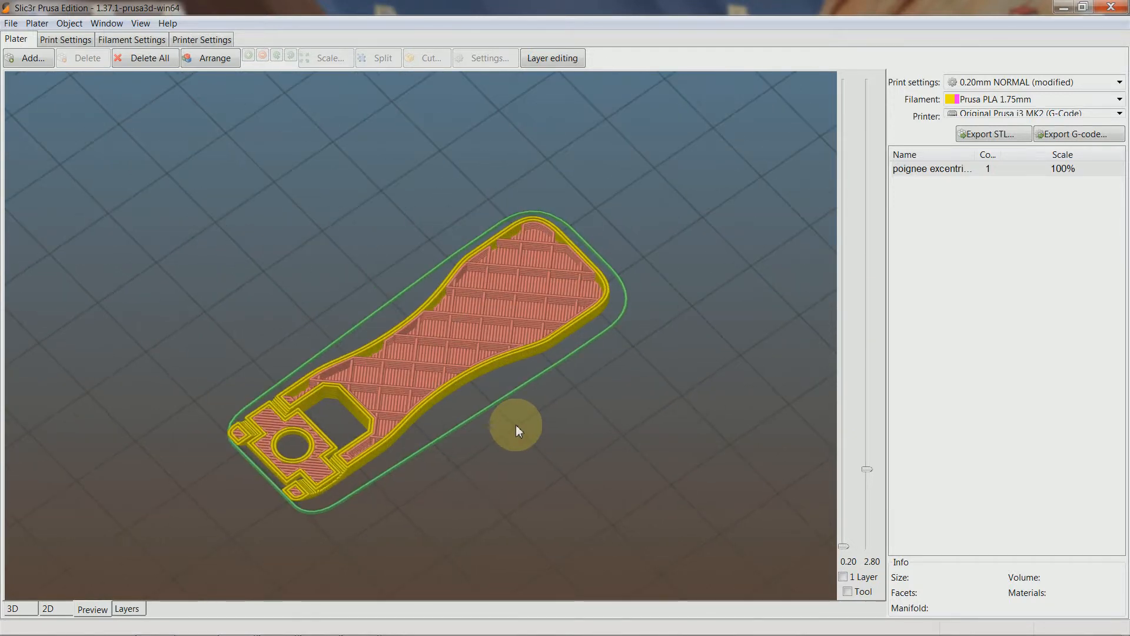
Examine the sliced handle at layer heights 5.40, 5.20 and 2.80 mm, and finally at its full 15.80 mm height
{"action": "left_click_drag", "start_coordinate": [867, 471], "coordinate": [868, 390]}
{"action": "left_click_drag", "start_coordinate": [258, 411], "coordinate": [285, 428]}
{"action": "left_click_drag", "start_coordinate": [482, 489], "coordinate": [598, 457]}
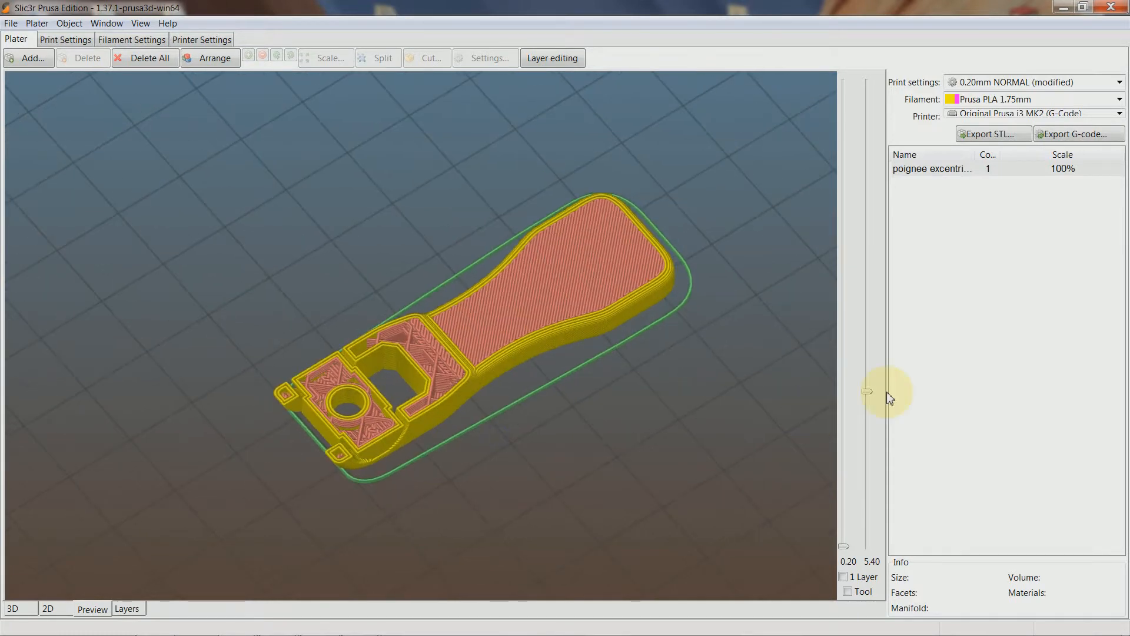
{"action": "mouse_move", "coordinate": [867, 391]}
{"action": "left_mouse_down"}
{"action": "mouse_move", "coordinate": [863, 76]}
{"action": "mouse_move", "coordinate": [866, 397]}
{"action": "left_mouse_up"}
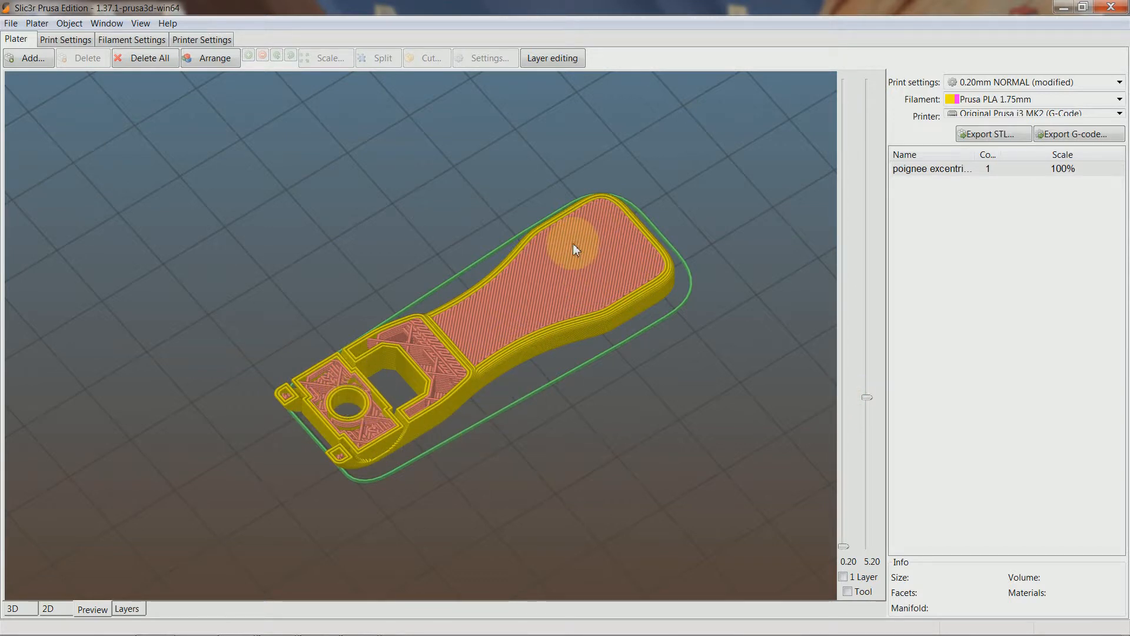
{"action": "left_click_drag", "start_coordinate": [437, 359], "coordinate": [585, 270]}
{"action": "left_click_drag", "start_coordinate": [866, 397], "coordinate": [868, 473]}
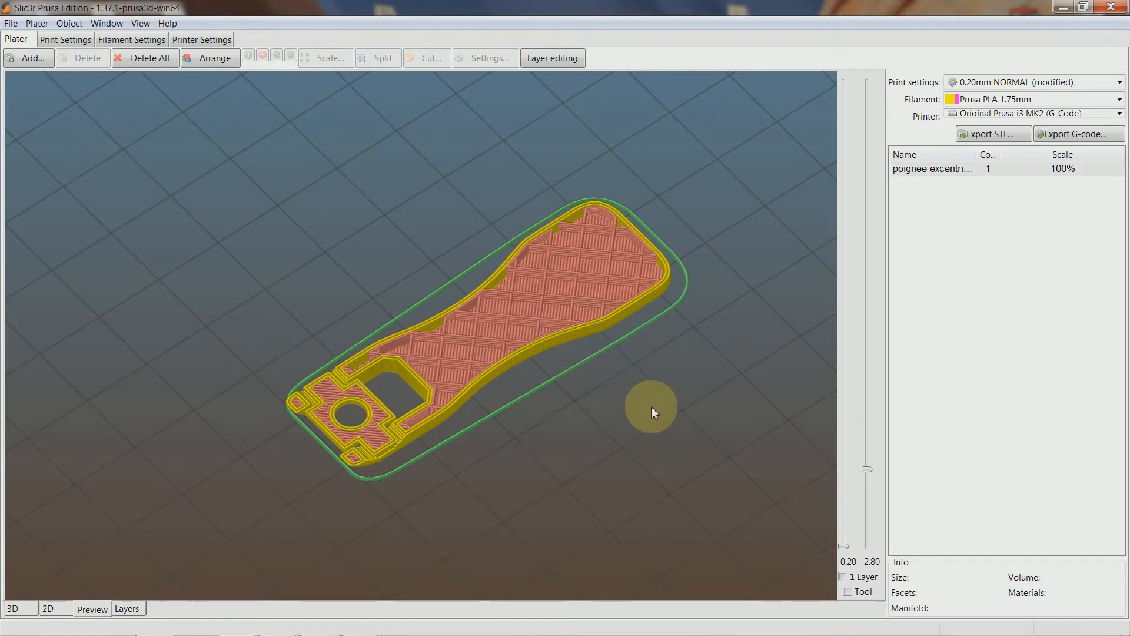
{"action": "left_click_drag", "start_coordinate": [866, 468], "coordinate": [869, 87]}
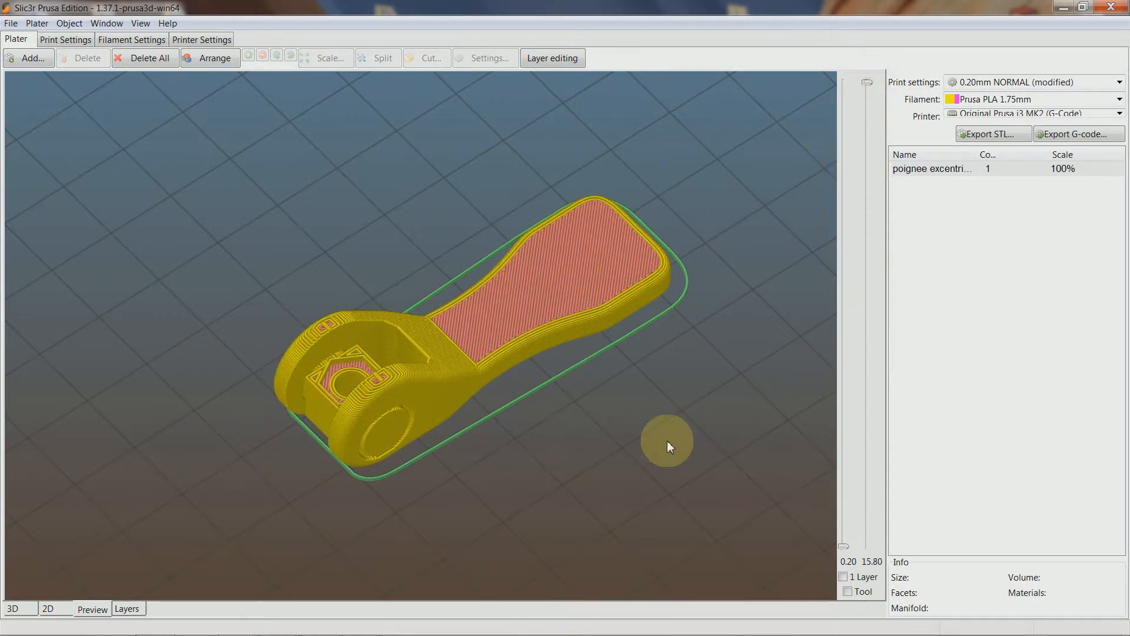
{"action": "left_click_drag", "start_coordinate": [666, 440], "coordinate": [659, 433]}
Return to the 3D view of the model and open the object settings of the handle
{"action": "left_click", "coordinate": [35, 607]}
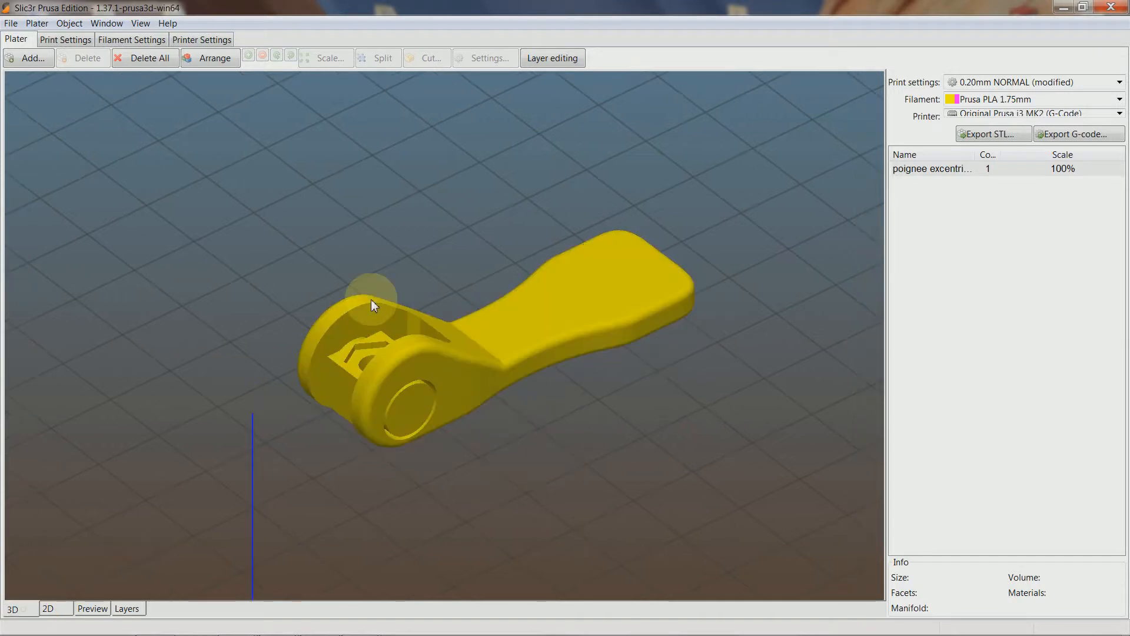
{"action": "left_click", "coordinate": [465, 356]}
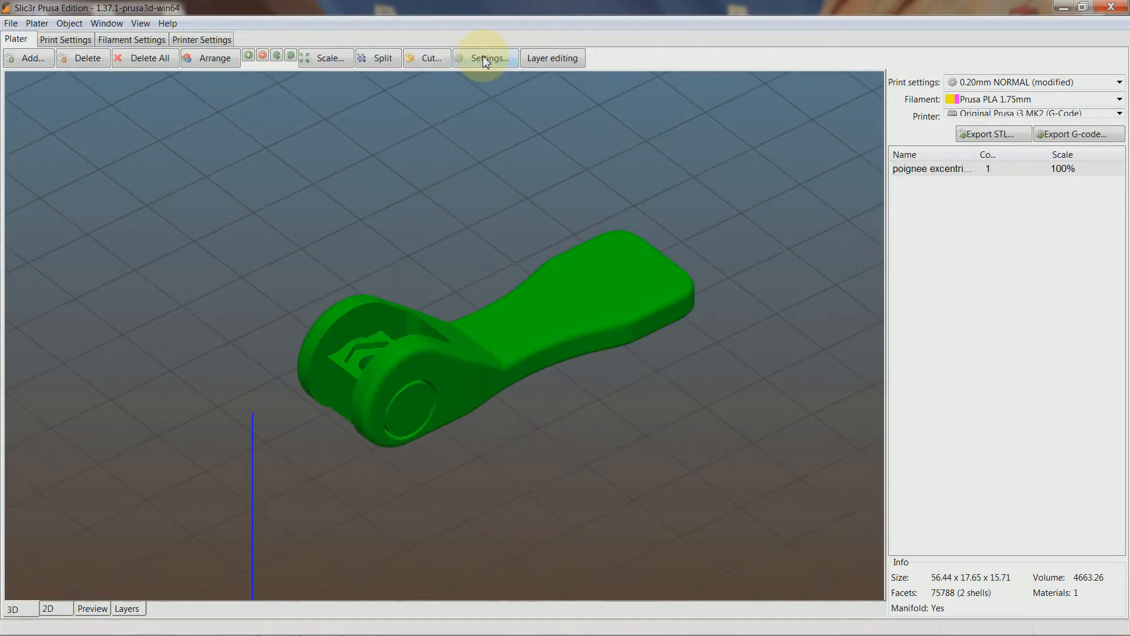
{"action": "left_click", "coordinate": [483, 57]}
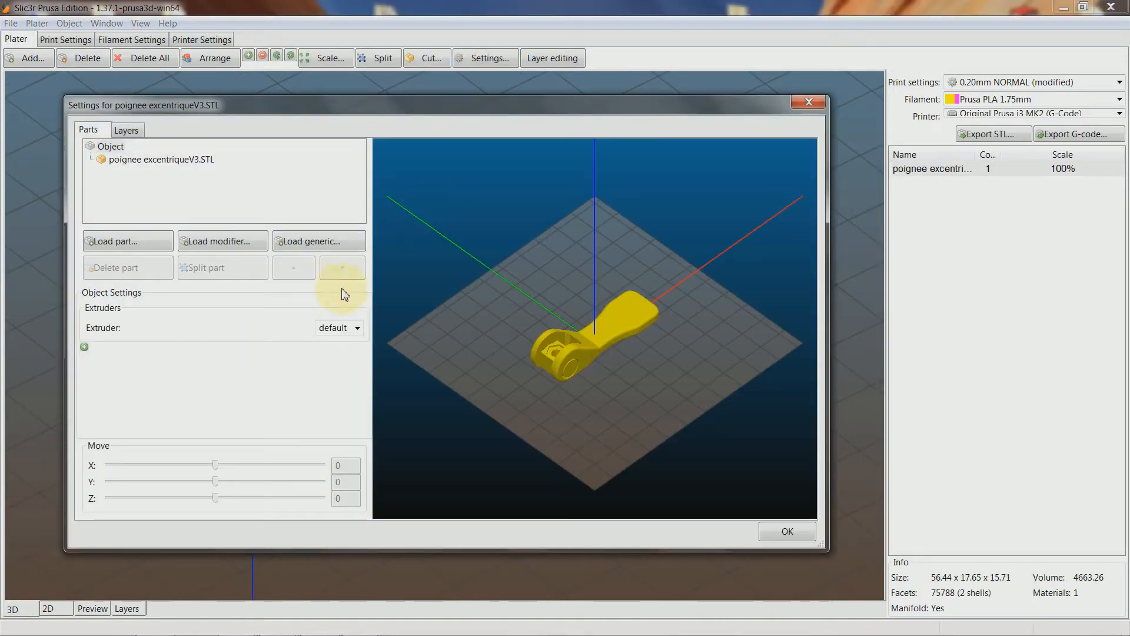
{"action": "scroll", "coordinate": [605, 397], "scroll_direction": "up", "scroll_amount": 3}
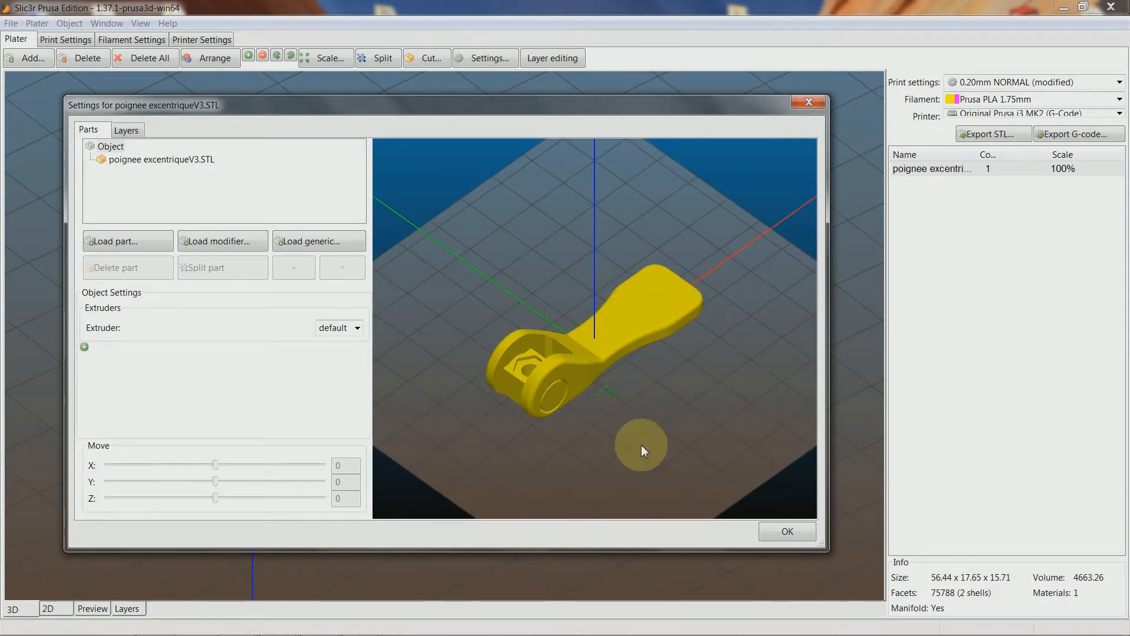
{"action": "scroll", "coordinate": [641, 447], "scroll_direction": "up", "scroll_amount": 2}
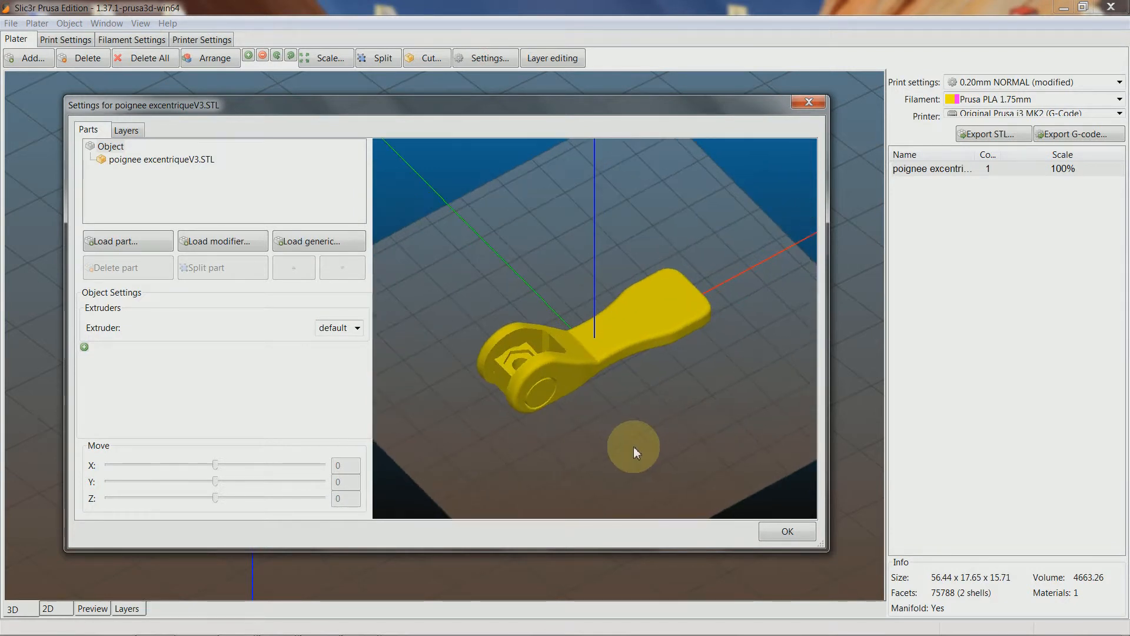
Add a generic box modifier measuring 20 × 20 × 20 to the handle
{"action": "left_click", "coordinate": [300, 243]}
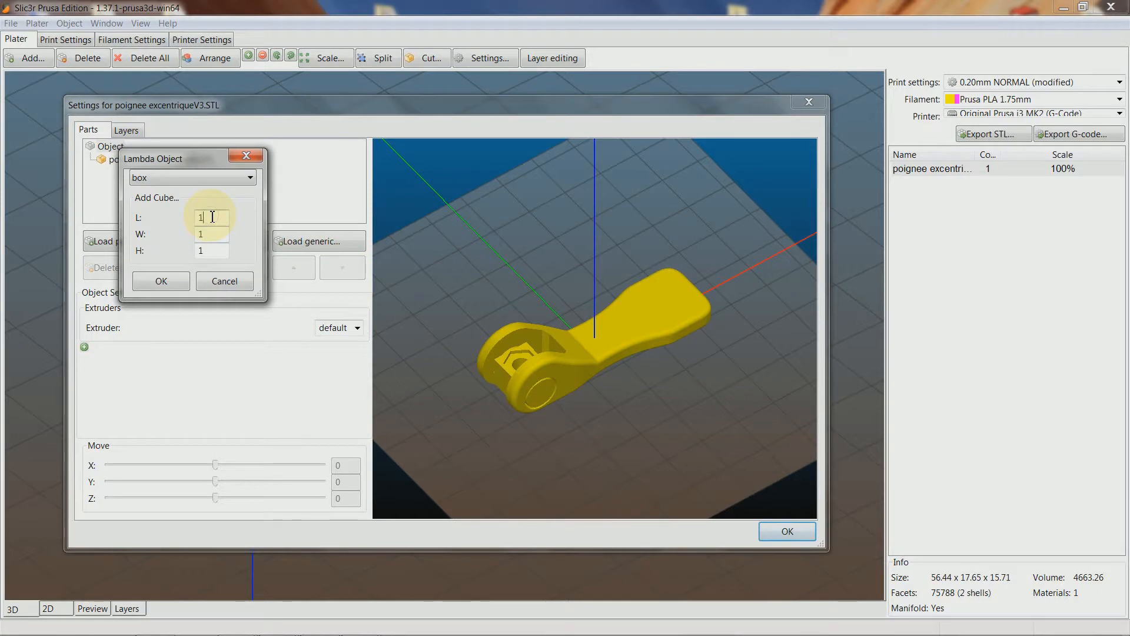
{"action": "left_click", "coordinate": [196, 177]}
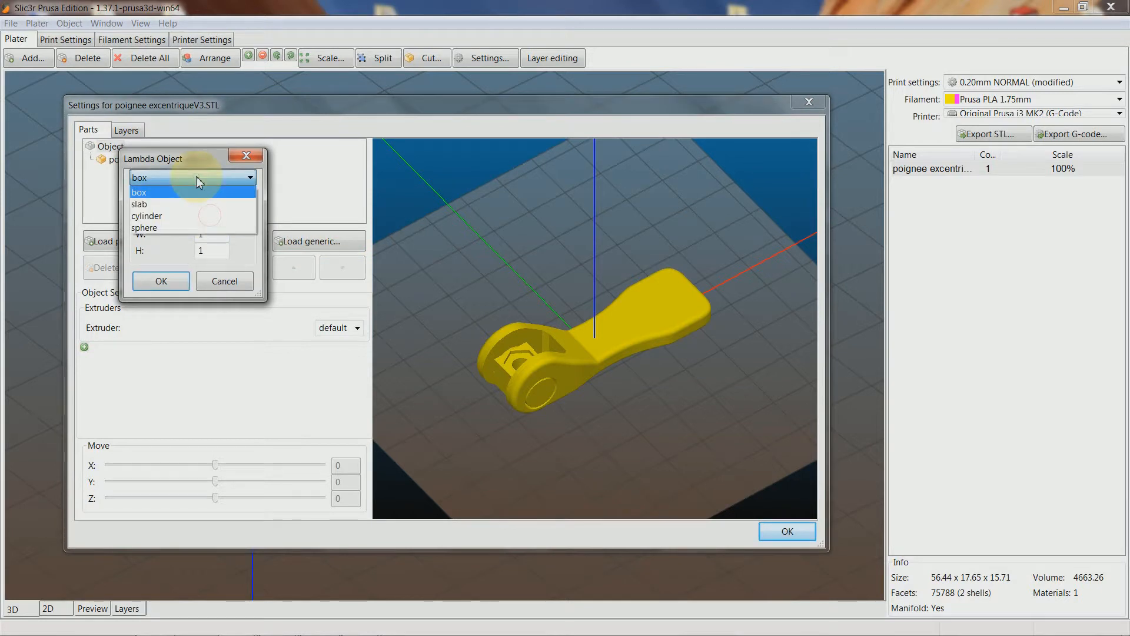
{"action": "left_click", "coordinate": [170, 192]}
{"action": "left_click_drag", "start_coordinate": [216, 219], "coordinate": [164, 220]}
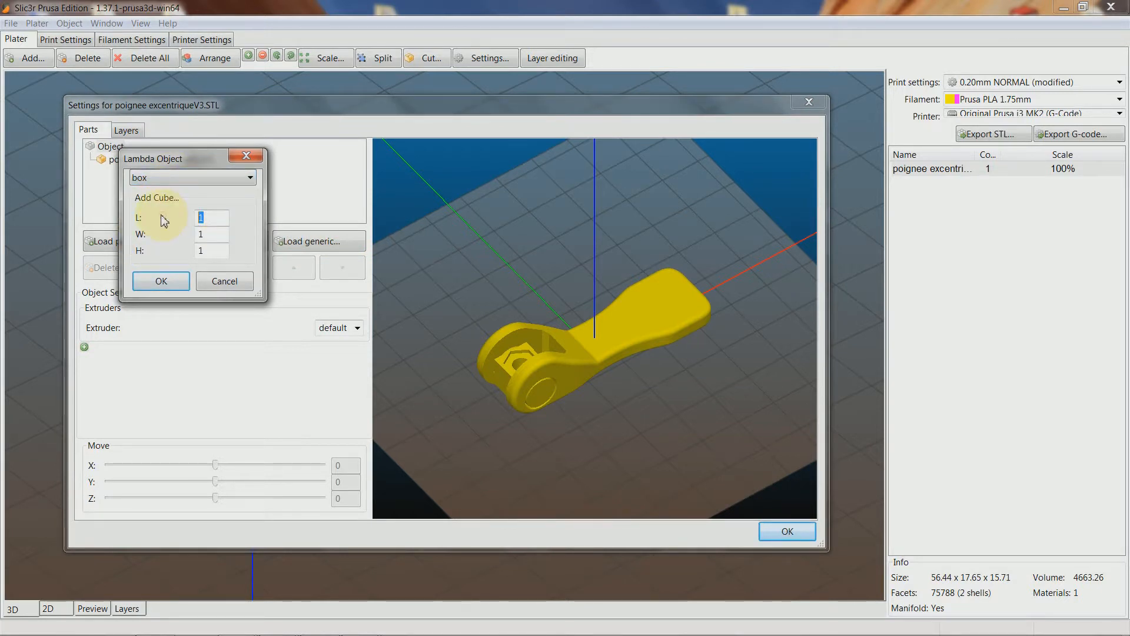
{"action": "type", "text": "20"}
{"action": "key", "text": "Tab"}
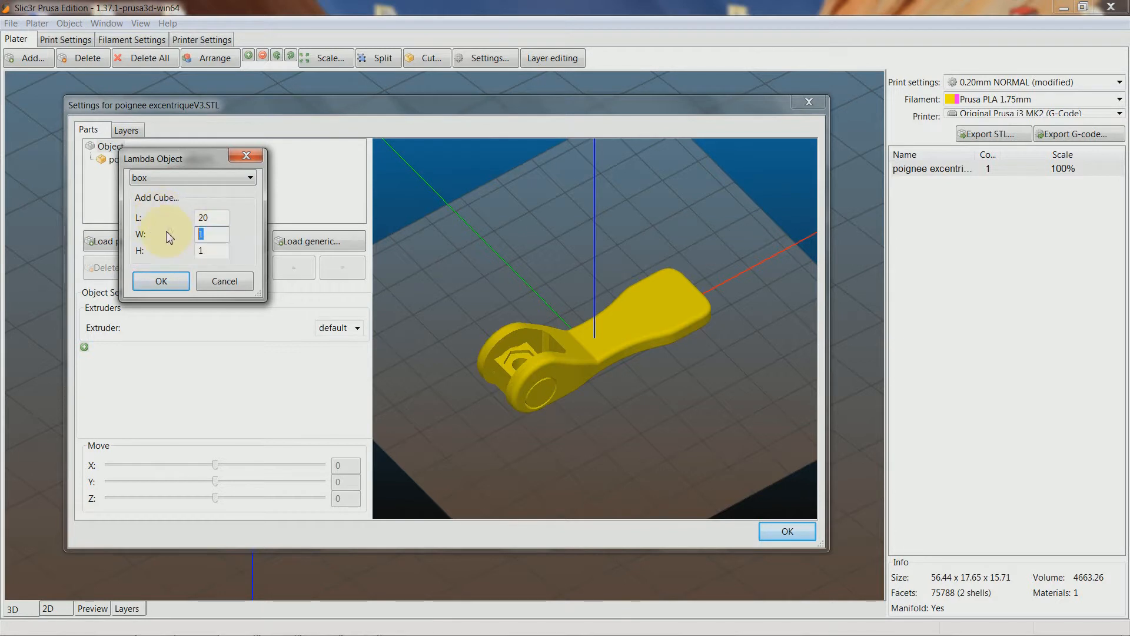
{"action": "left_click_drag", "start_coordinate": [203, 250], "coordinate": [184, 251]}
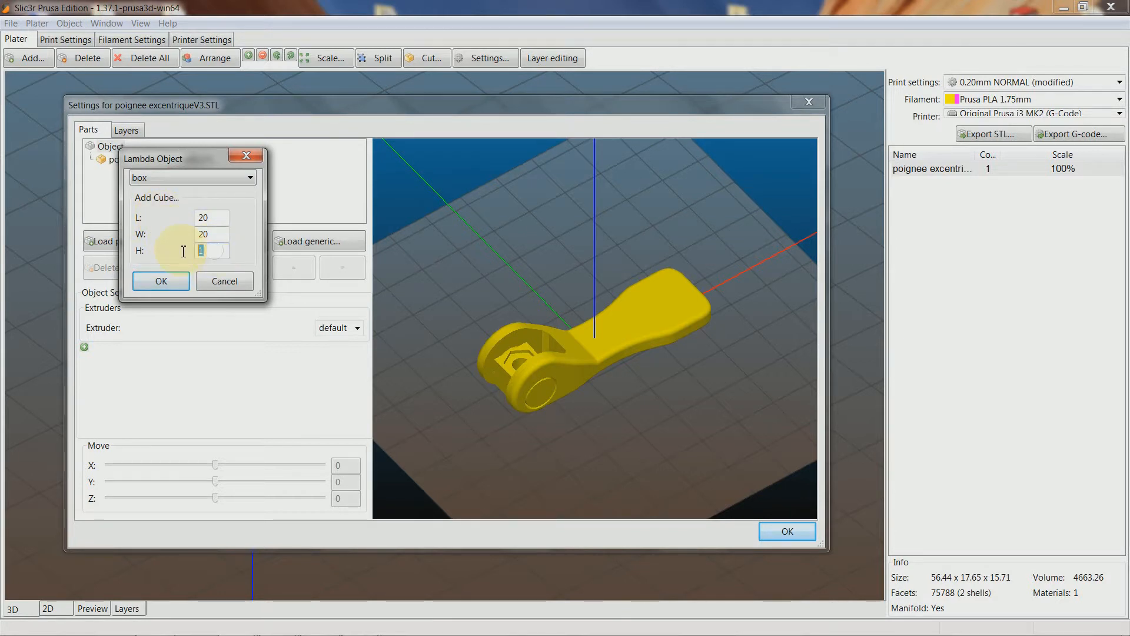
{"action": "left_click", "coordinate": [161, 281]}
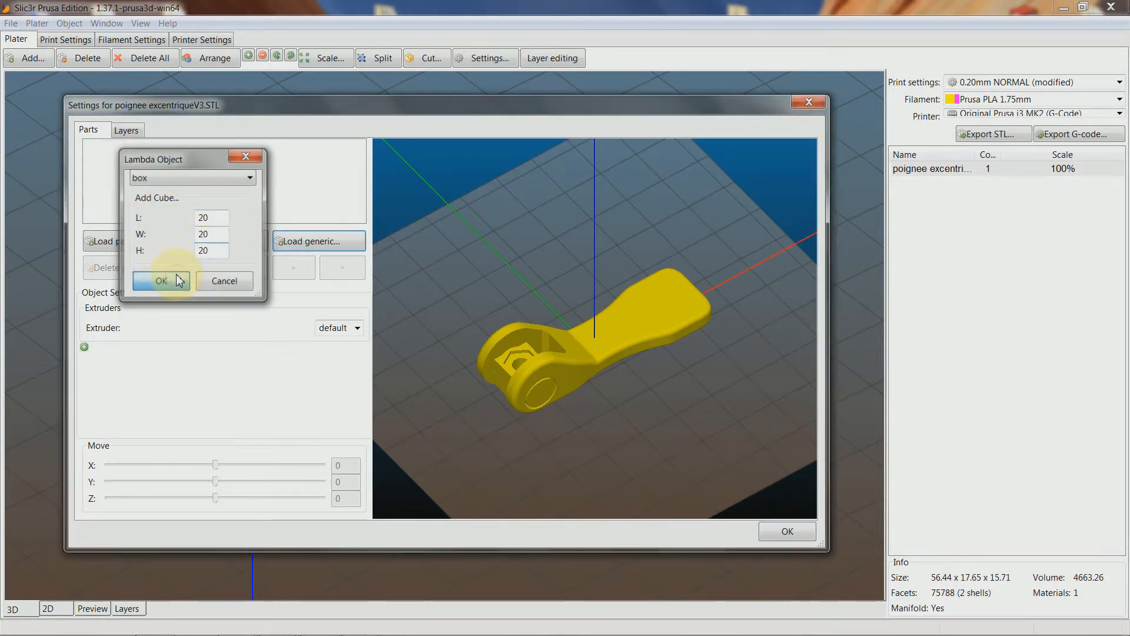
Move the box modifier in negative X and by -8.9 in Y so that it encloses the handle's forked pivot end
{"action": "left_click", "coordinate": [598, 282]}
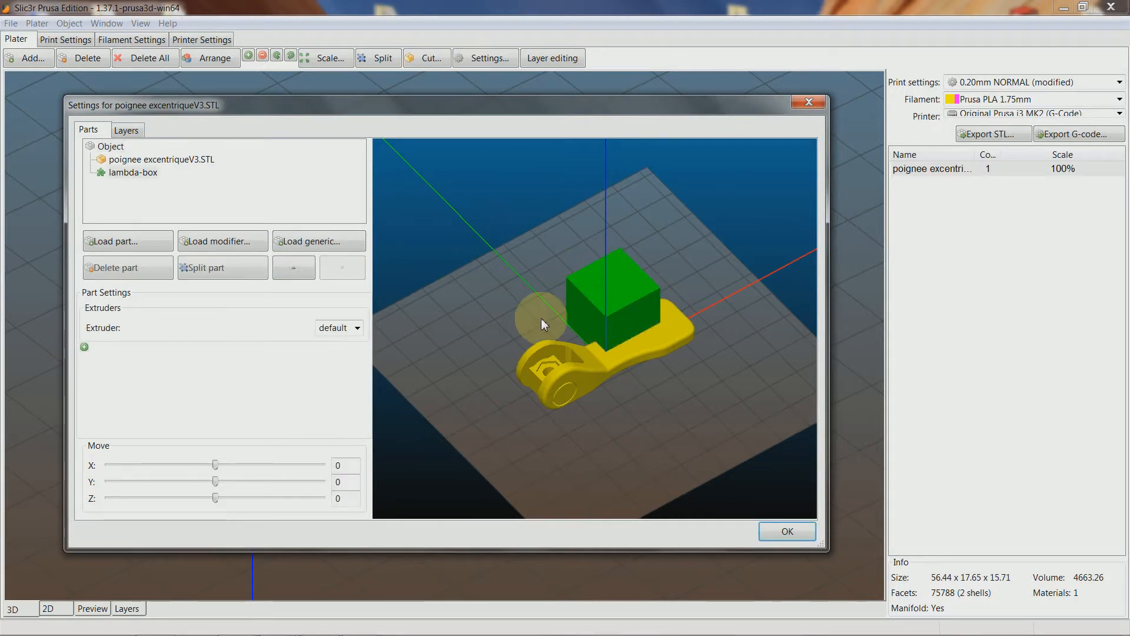
{"action": "left_click_drag", "start_coordinate": [216, 466], "coordinate": [203, 469]}
{"action": "left_click_drag", "start_coordinate": [620, 437], "coordinate": [588, 502]}
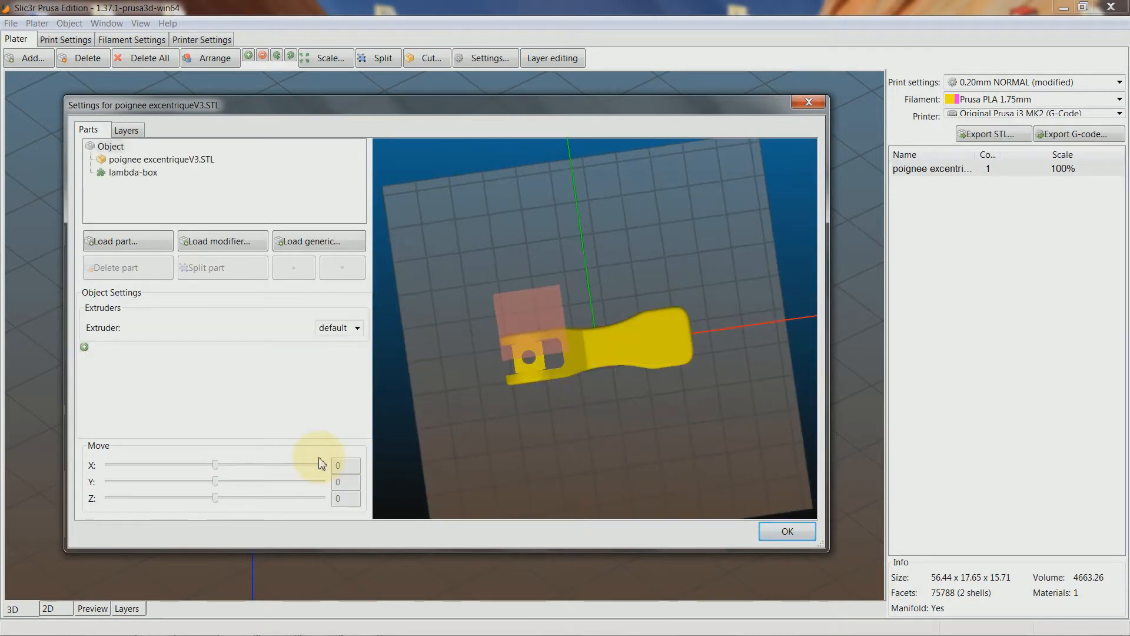
{"action": "left_click", "coordinate": [541, 319]}
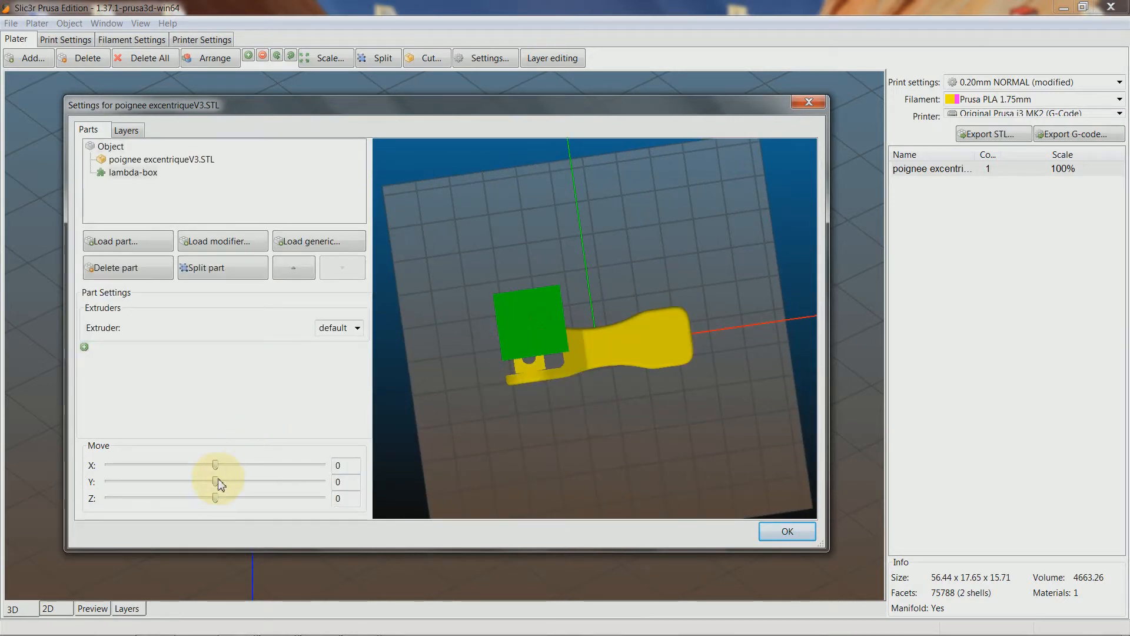
{"action": "left_click_drag", "start_coordinate": [216, 481], "coordinate": [204, 487]}
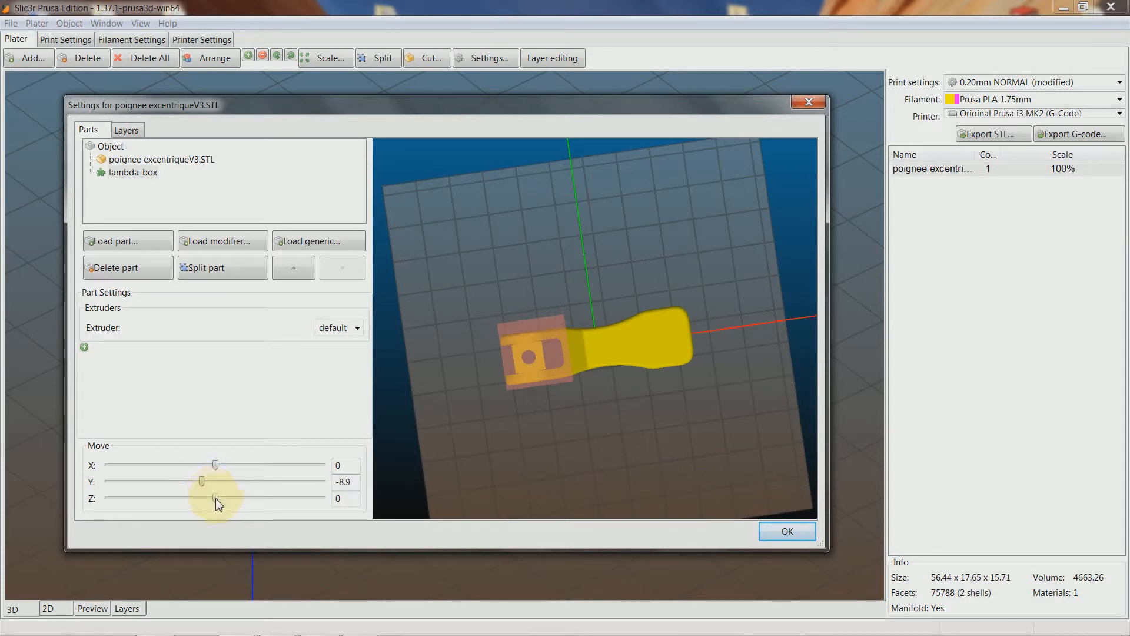
{"action": "left_click_drag", "start_coordinate": [217, 467], "coordinate": [215, 468]}
Give the box modifier around the pivot end its own fill density of 100% and accept the object settings
{"action": "left_click", "coordinate": [605, 449]}
{"action": "left_click_drag", "start_coordinate": [605, 450], "coordinate": [630, 400]}
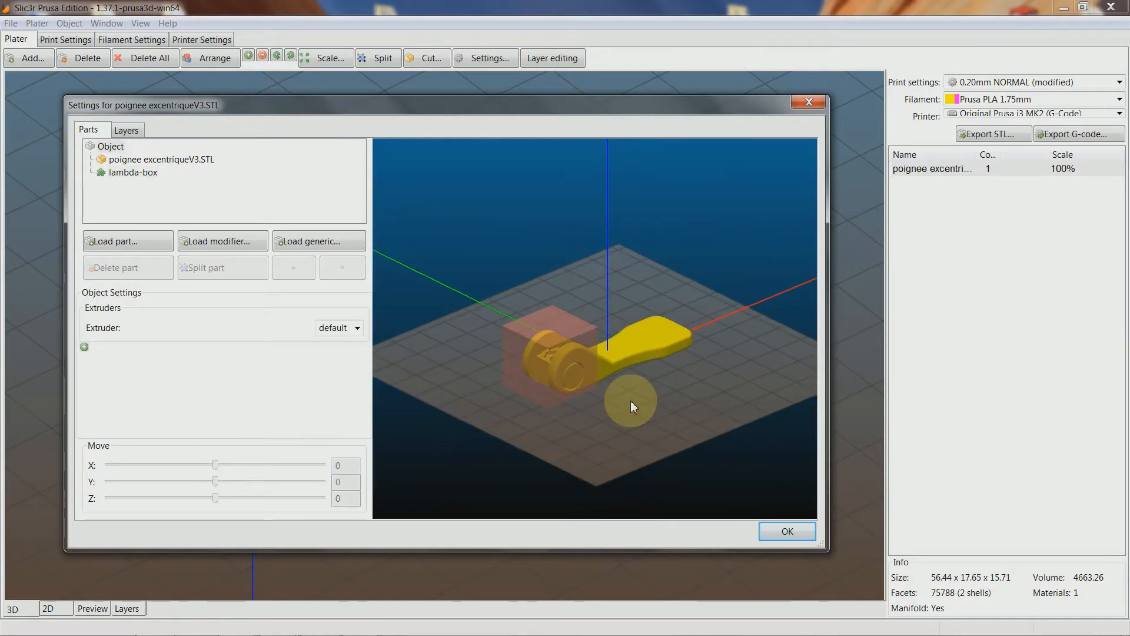
{"action": "left_click", "coordinate": [550, 323]}
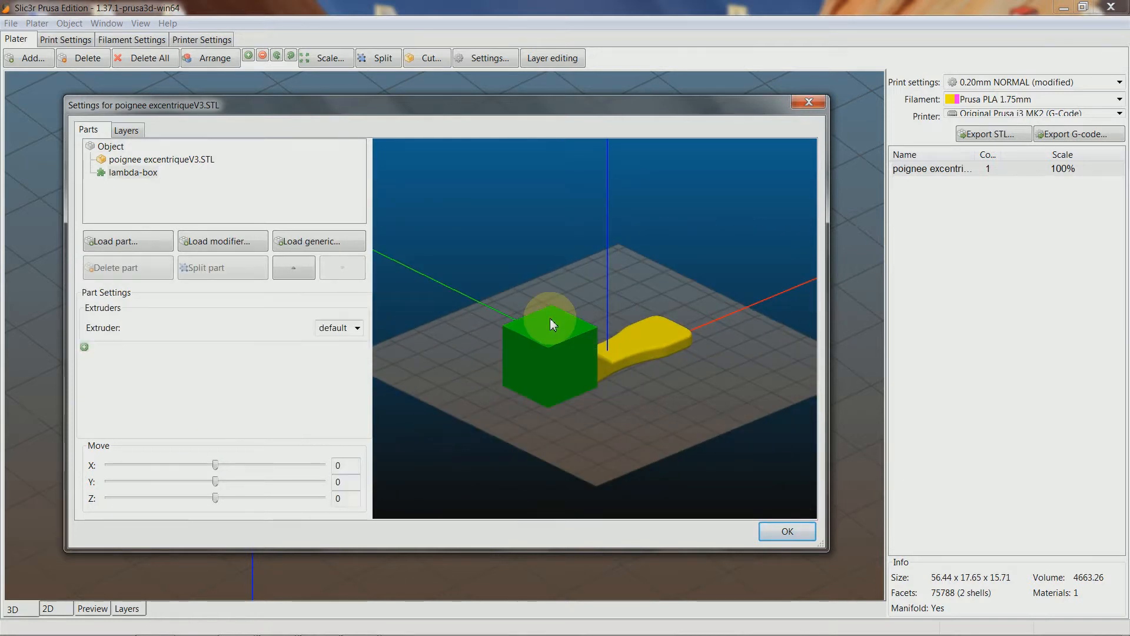
{"action": "left_click", "coordinate": [132, 174]}
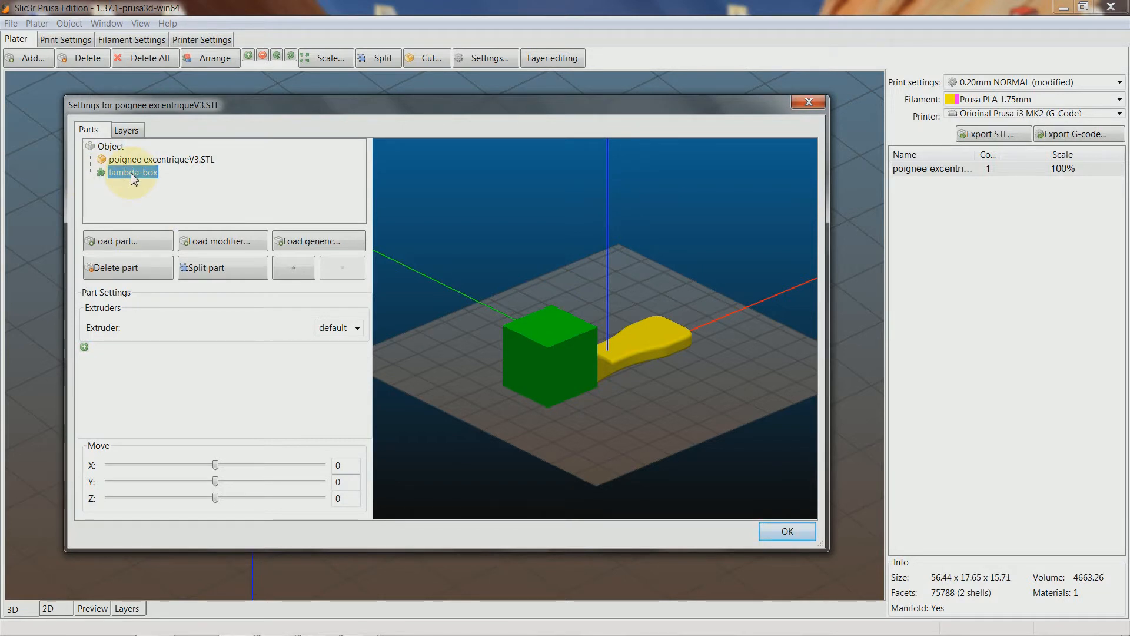
{"action": "left_click", "coordinate": [84, 347]}
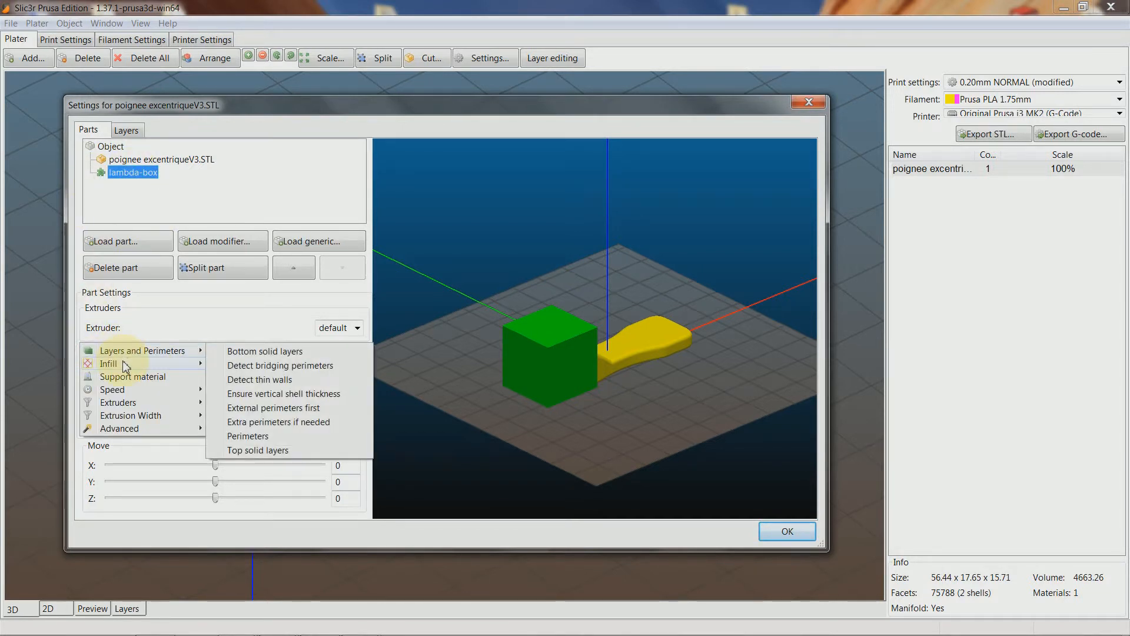
{"action": "mouse_move", "coordinate": [125, 366]}
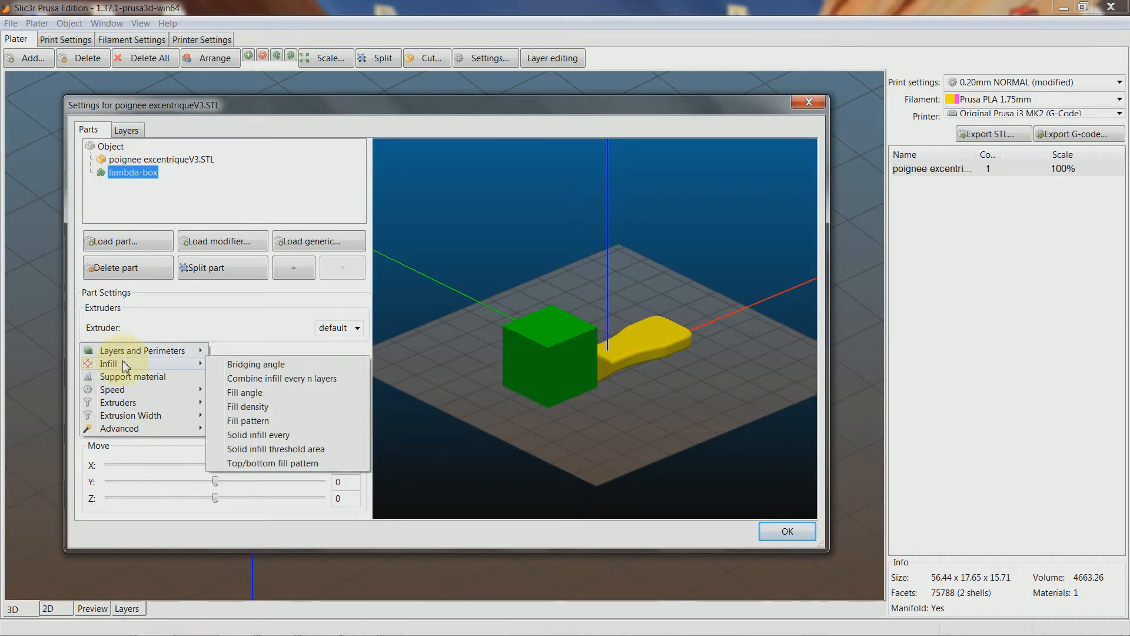
{"action": "left_click", "coordinate": [253, 407]}
{"action": "left_click", "coordinate": [346, 369]}
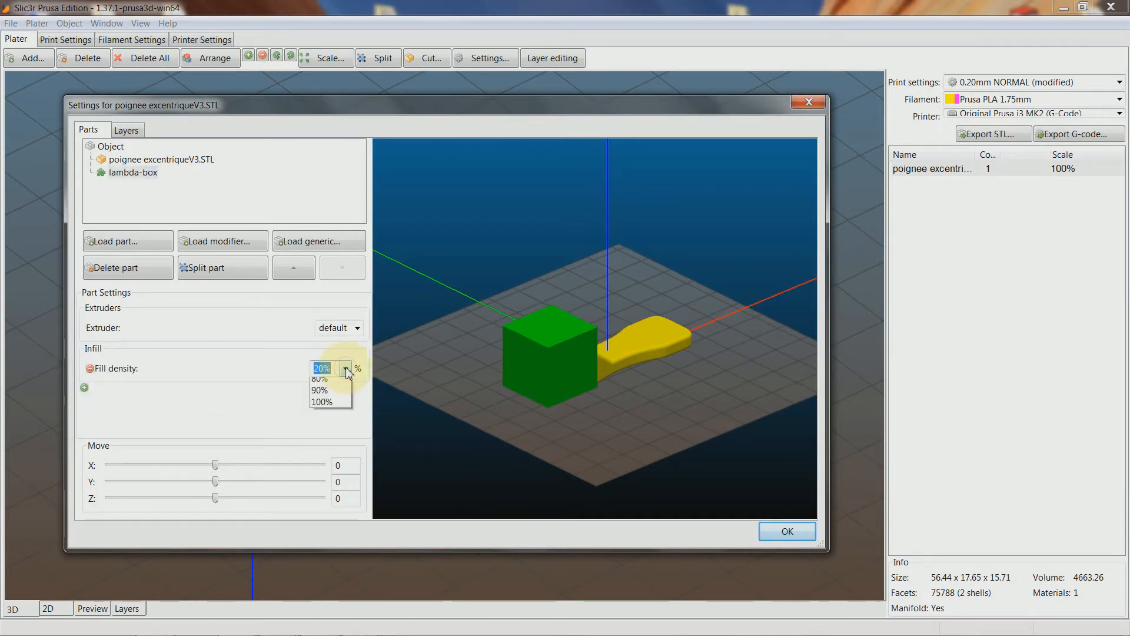
{"action": "left_click", "coordinate": [328, 535]}
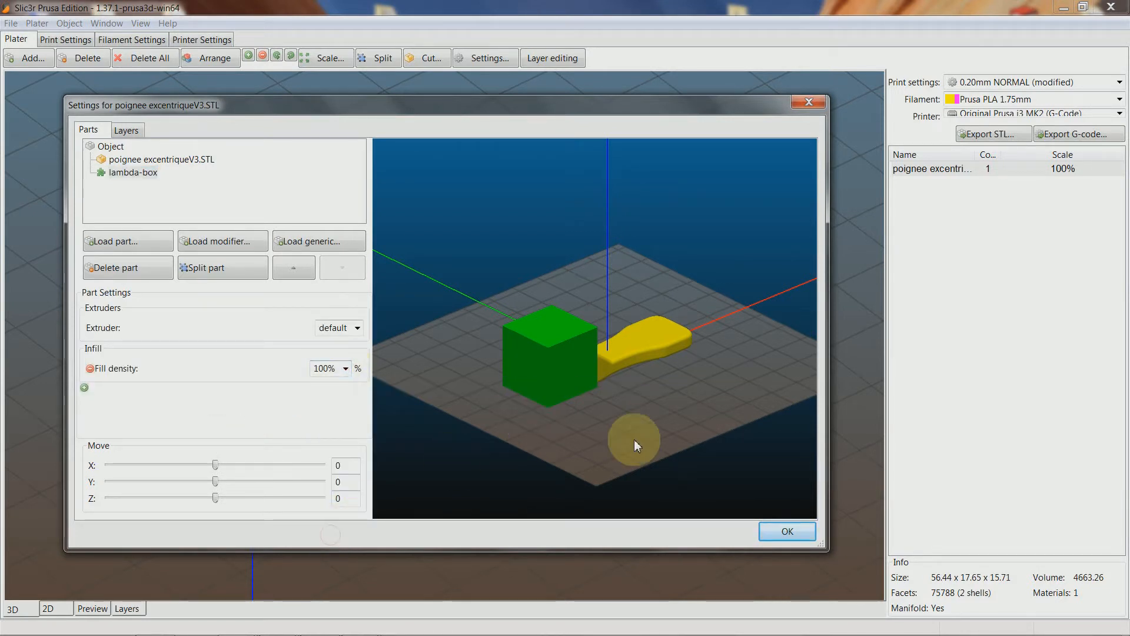
{"action": "left_click", "coordinate": [788, 532]}
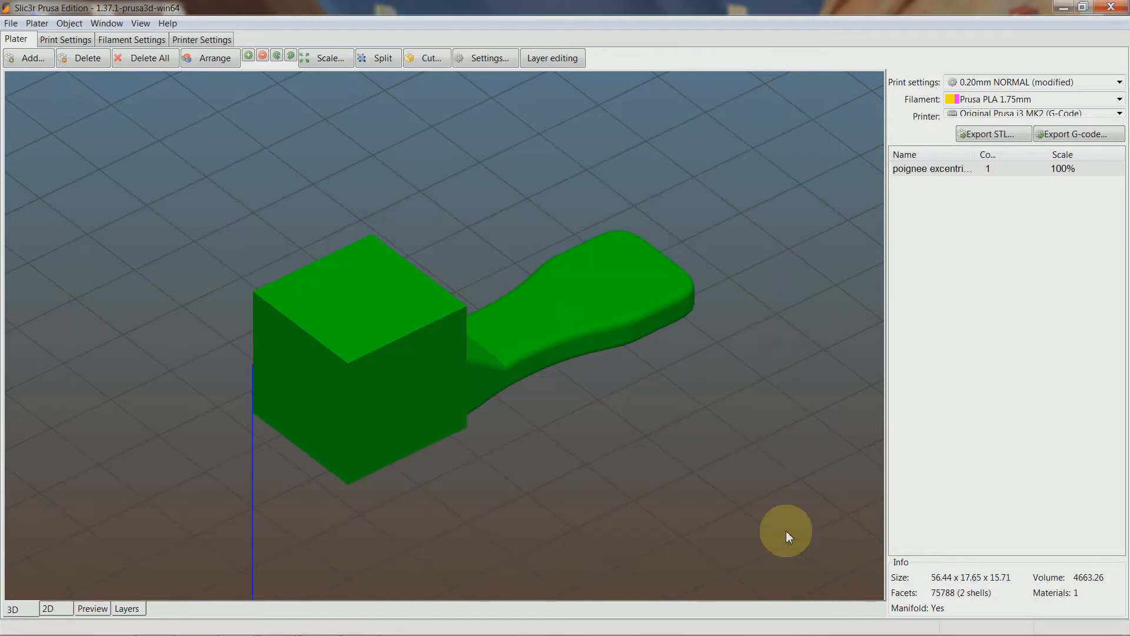
Examine the sliced handle's infill at layer heights 7.40 and 3.20 mm, and its surfaces at the full 15.80 mm height
{"action": "left_click", "coordinate": [91, 609]}
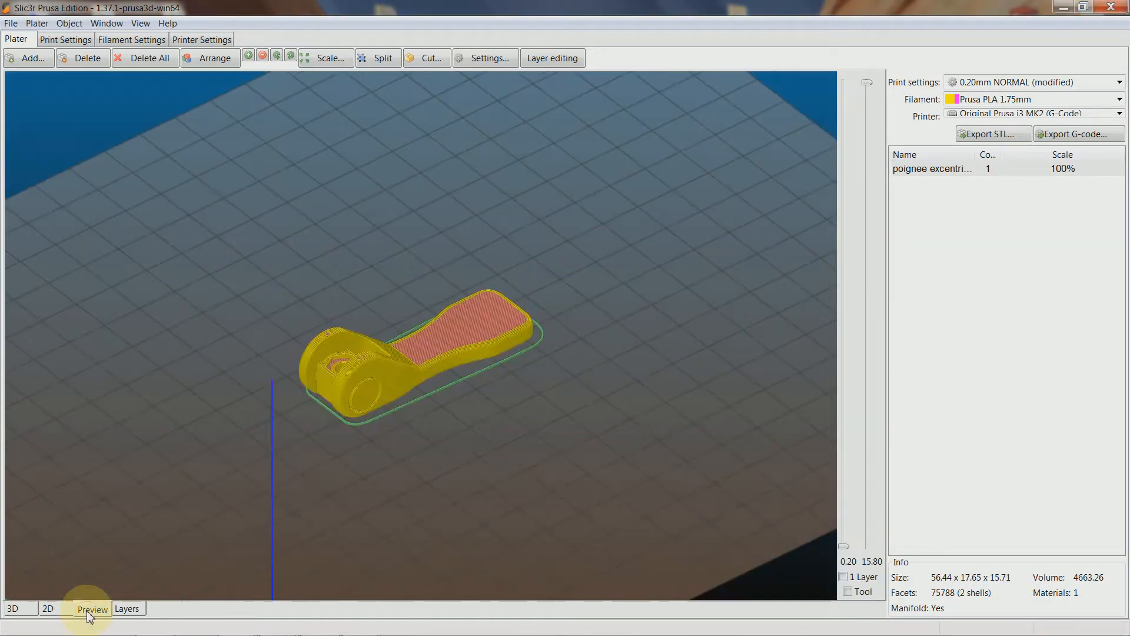
{"action": "left_click_drag", "start_coordinate": [496, 430], "coordinate": [636, 365]}
{"action": "left_click_drag", "start_coordinate": [867, 83], "coordinate": [670, 320]}
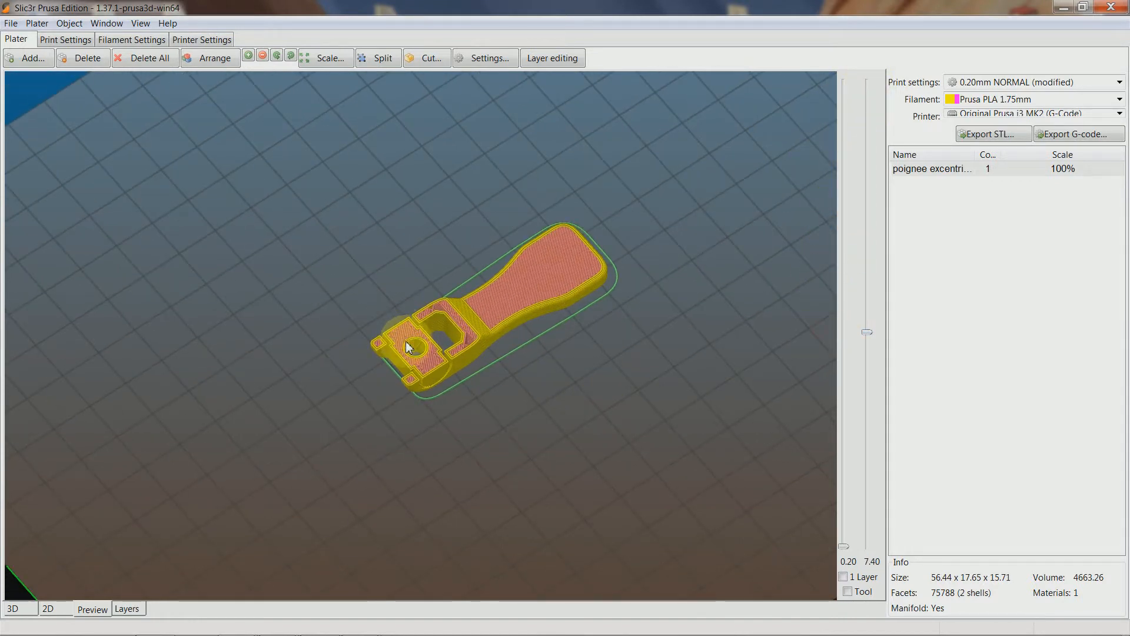
{"action": "scroll", "coordinate": [487, 404], "scroll_direction": "up", "scroll_amount": 5}
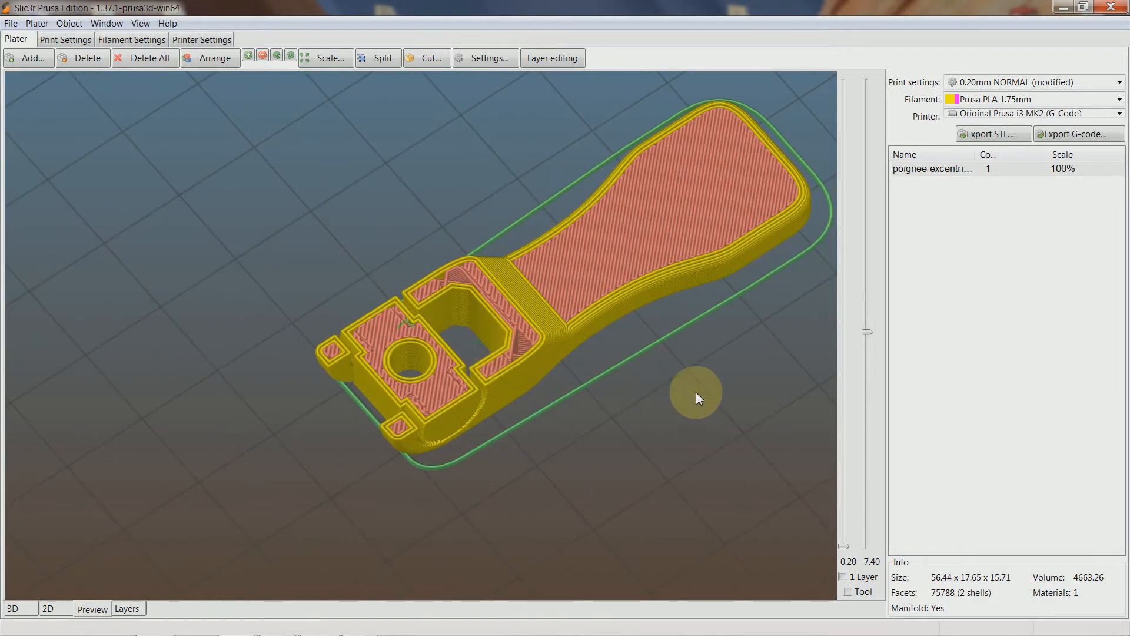
{"action": "right_click_drag", "start_coordinate": [809, 392], "coordinate": [748, 417]}
{"action": "left_click_drag", "start_coordinate": [869, 339], "coordinate": [857, 464]}
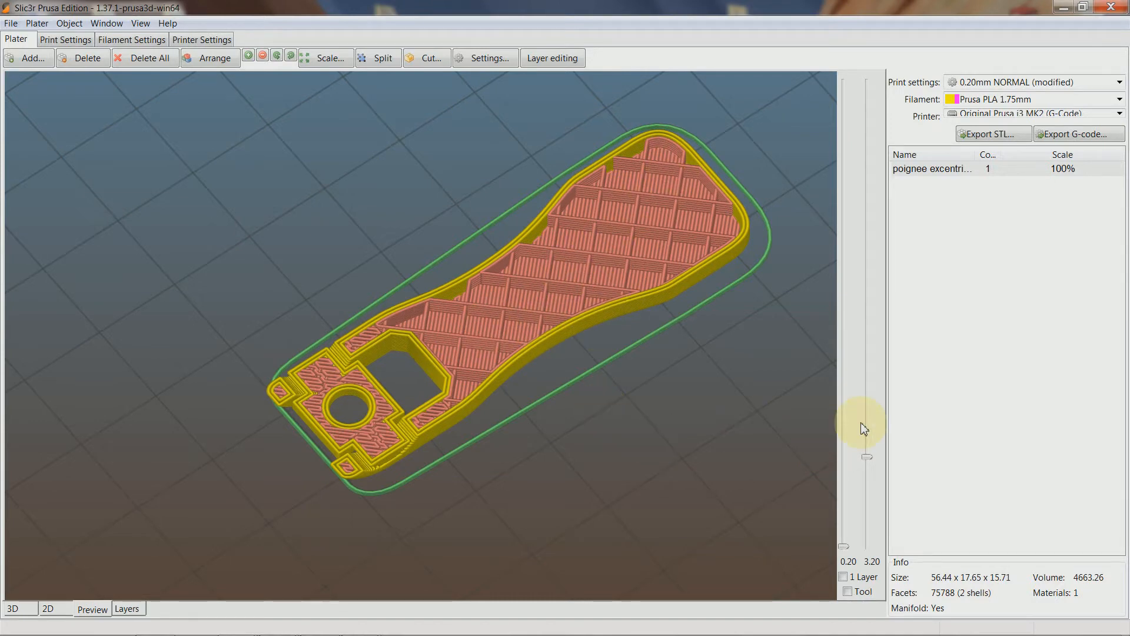
{"action": "left_click_drag", "start_coordinate": [865, 459], "coordinate": [830, 57]}
{"action": "left_click_drag", "start_coordinate": [648, 395], "coordinate": [624, 375]}
{"action": "left_click_drag", "start_coordinate": [712, 313], "coordinate": [430, 292]}
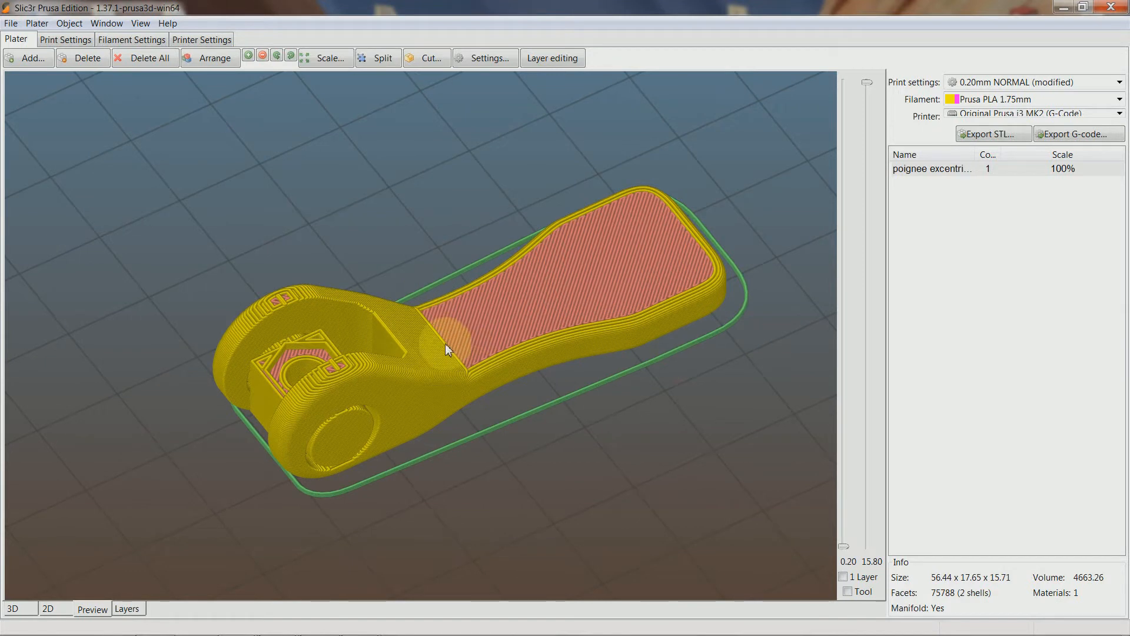
{"action": "left_click_drag", "start_coordinate": [401, 382], "coordinate": [572, 447]}
{"action": "mouse_move", "coordinate": [489, 402]}
{"action": "left_mouse_down"}
{"action": "mouse_move", "coordinate": [495, 375]}
{"action": "mouse_move", "coordinate": [477, 392]}
{"action": "left_mouse_up"}
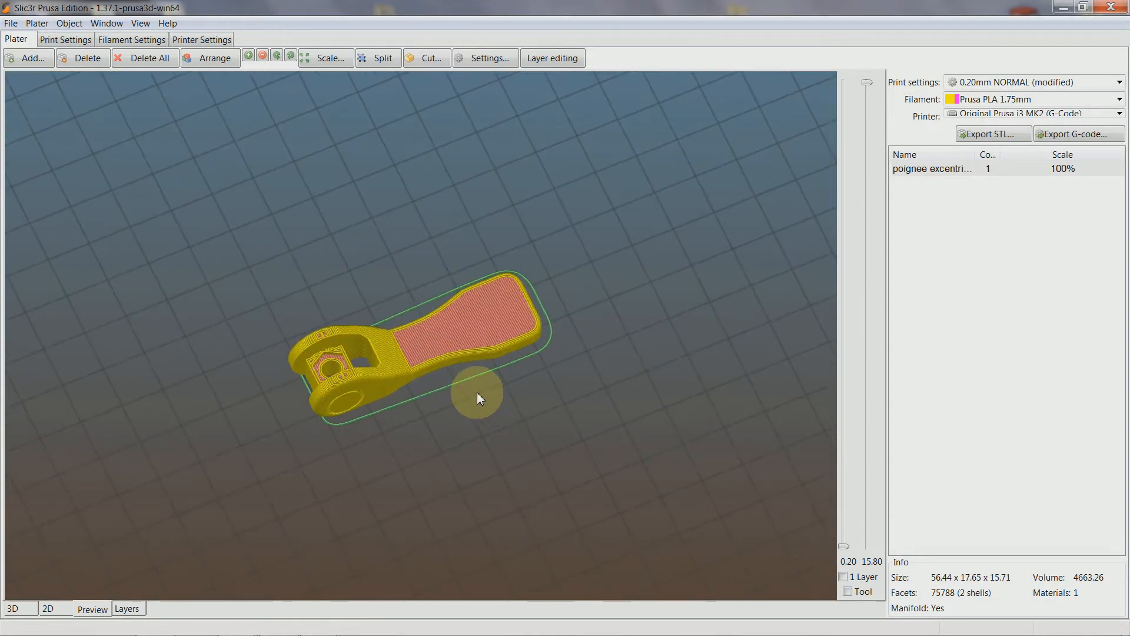
{"action": "scroll", "coordinate": [470, 383], "scroll_direction": "up", "scroll_amount": 4}
{"action": "left_click_drag", "start_coordinate": [517, 446], "coordinate": [520, 437]}
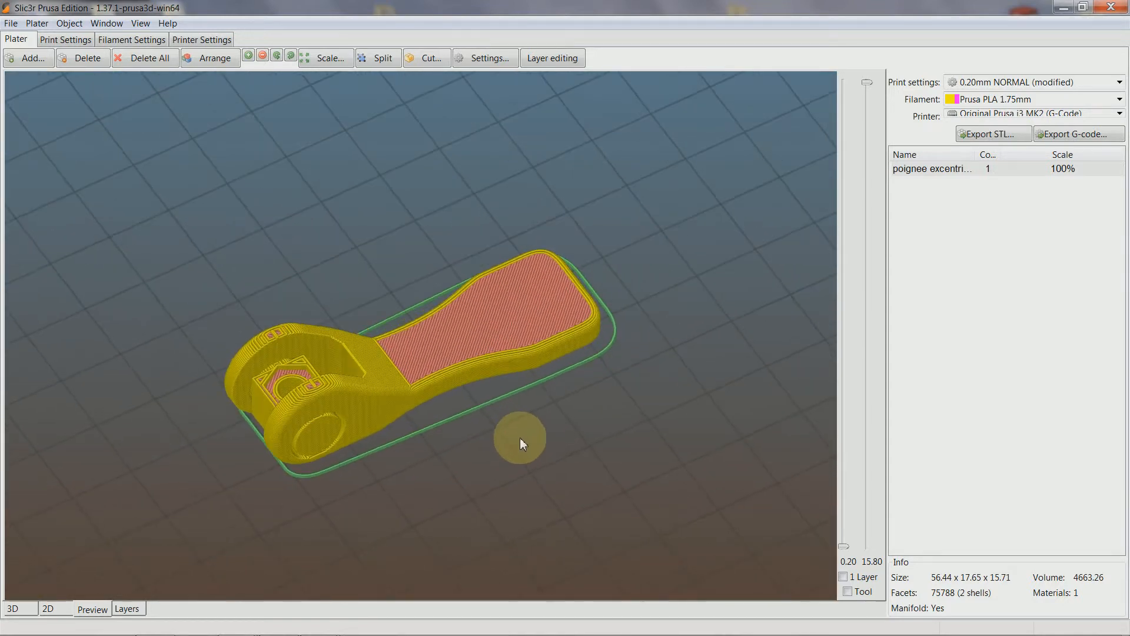
{"action": "left_click_drag", "start_coordinate": [498, 400], "coordinate": [497, 402]}
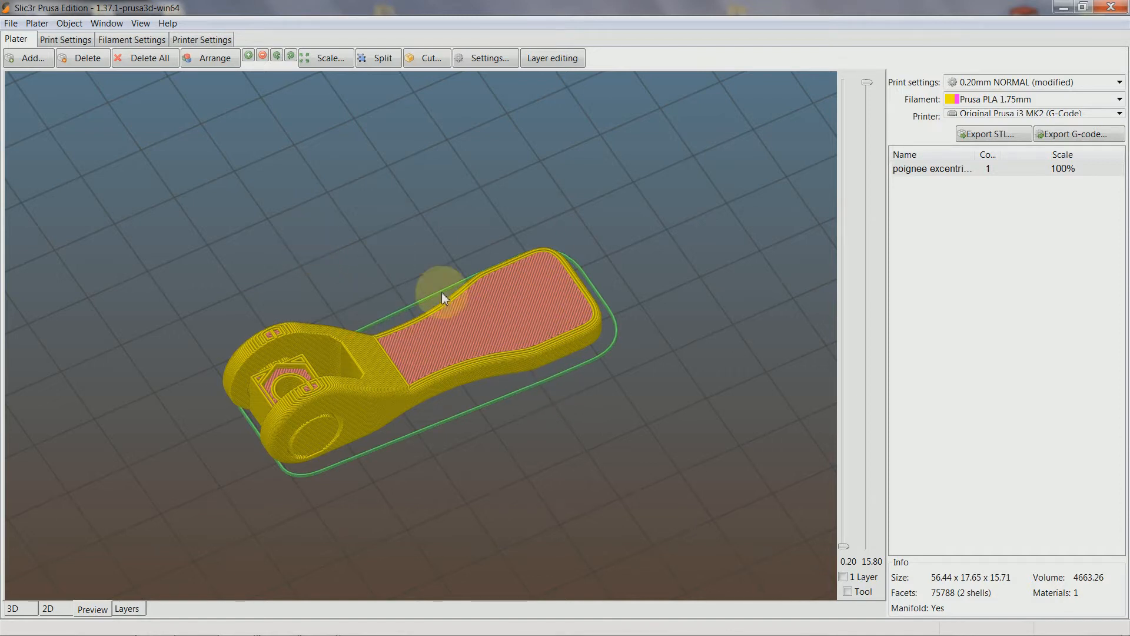
Add a second generic box modifier to the handle, with a length of 50 and a width of 20
{"action": "left_click", "coordinate": [485, 62]}
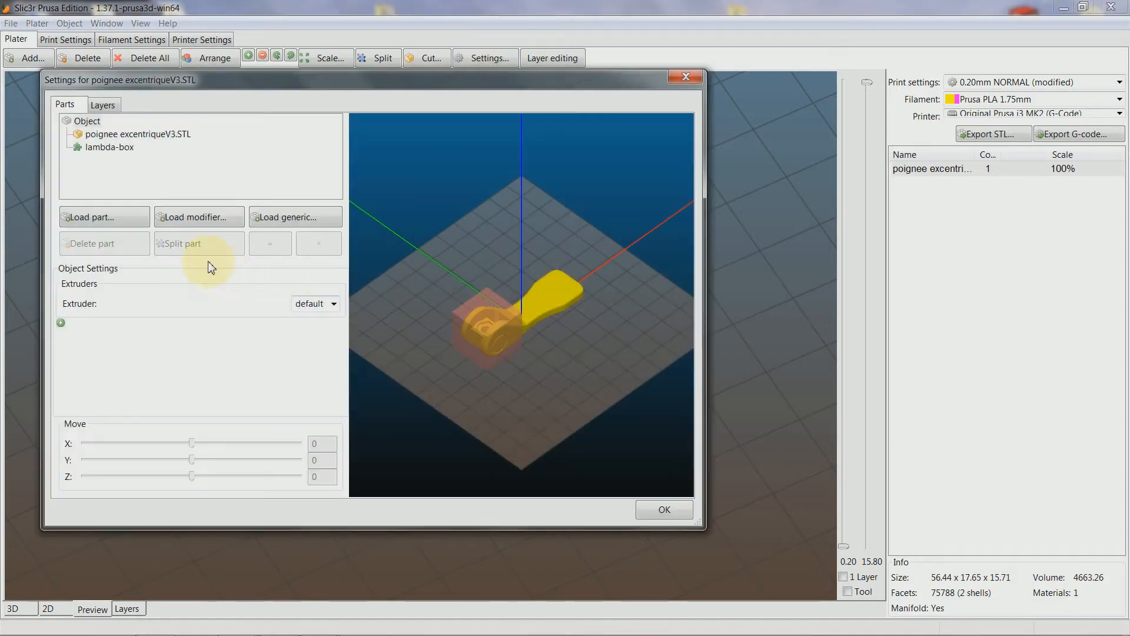
{"action": "left_click", "coordinate": [294, 218]}
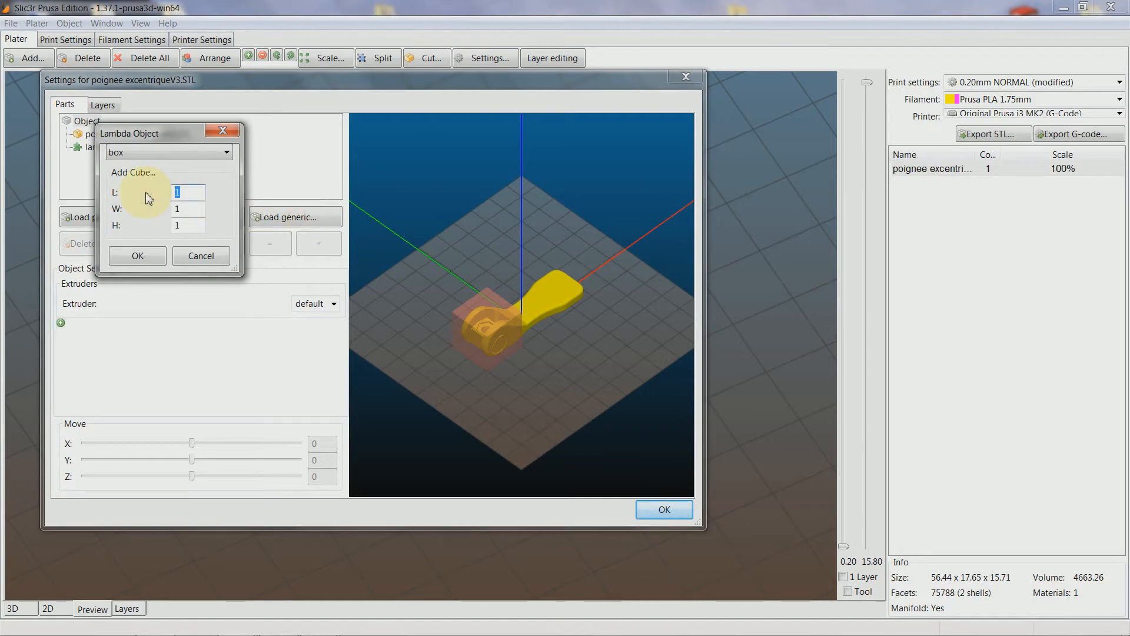
{"action": "type", "text": "50"}
{"action": "key", "text": "Tab"}
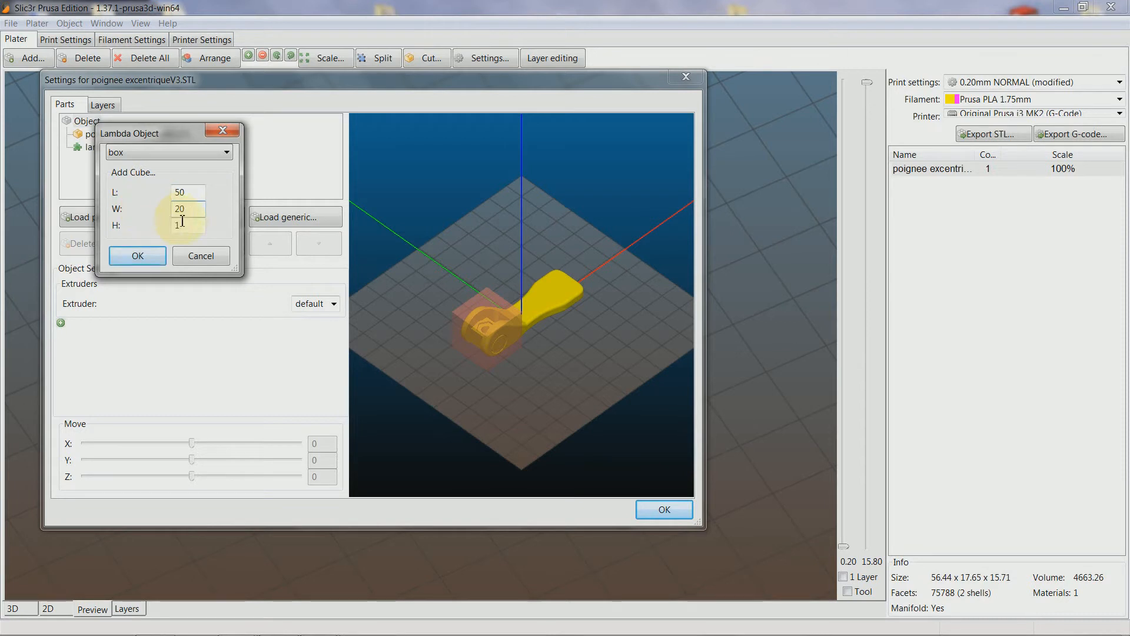
{"action": "left_click", "coordinate": [137, 255]}
Move the second box modifier by -3.7 in X and -10.1 in Y so that it covers the handle's flat grip
{"action": "key", "text": "1"}
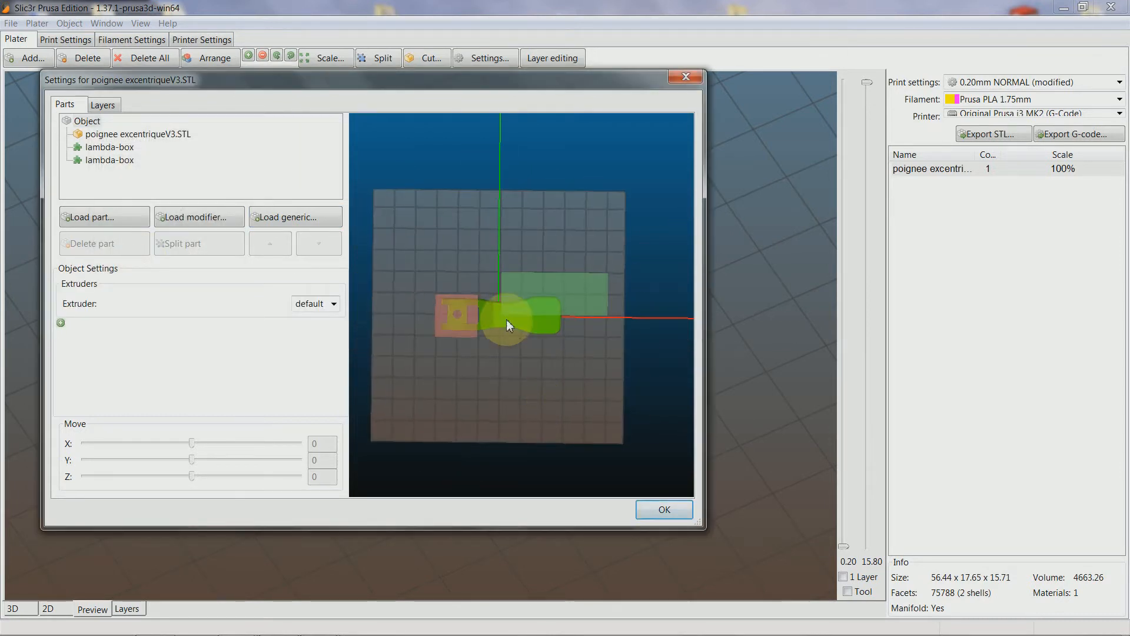
{"action": "scroll", "coordinate": [583, 362], "scroll_direction": "up", "scroll_amount": 3}
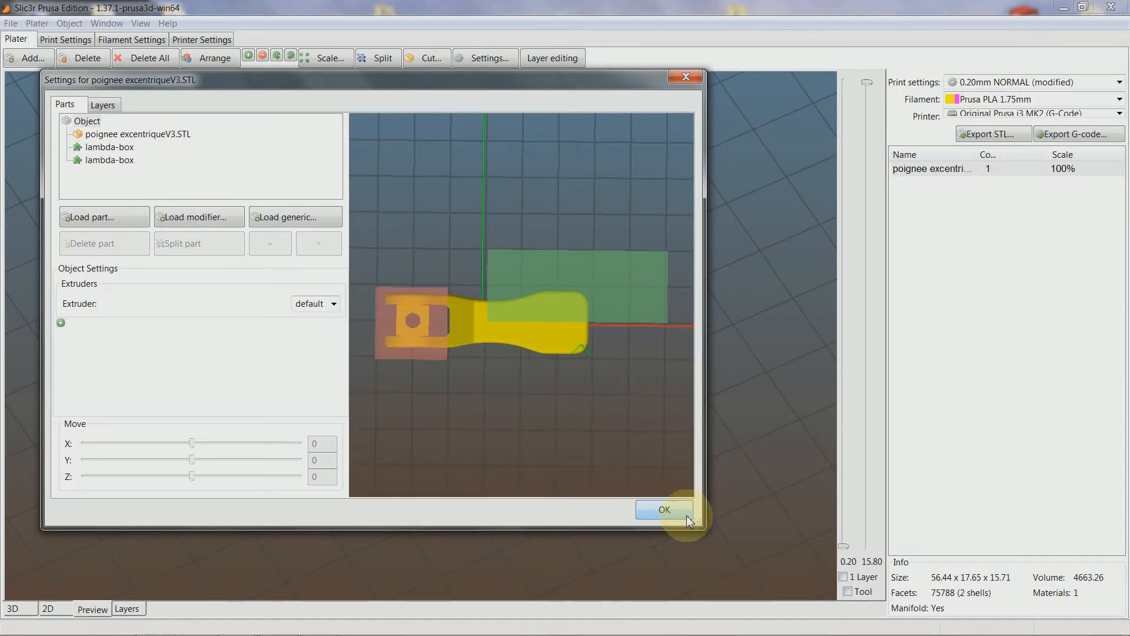
{"action": "left_click_drag", "start_coordinate": [702, 522], "coordinate": [942, 592]}
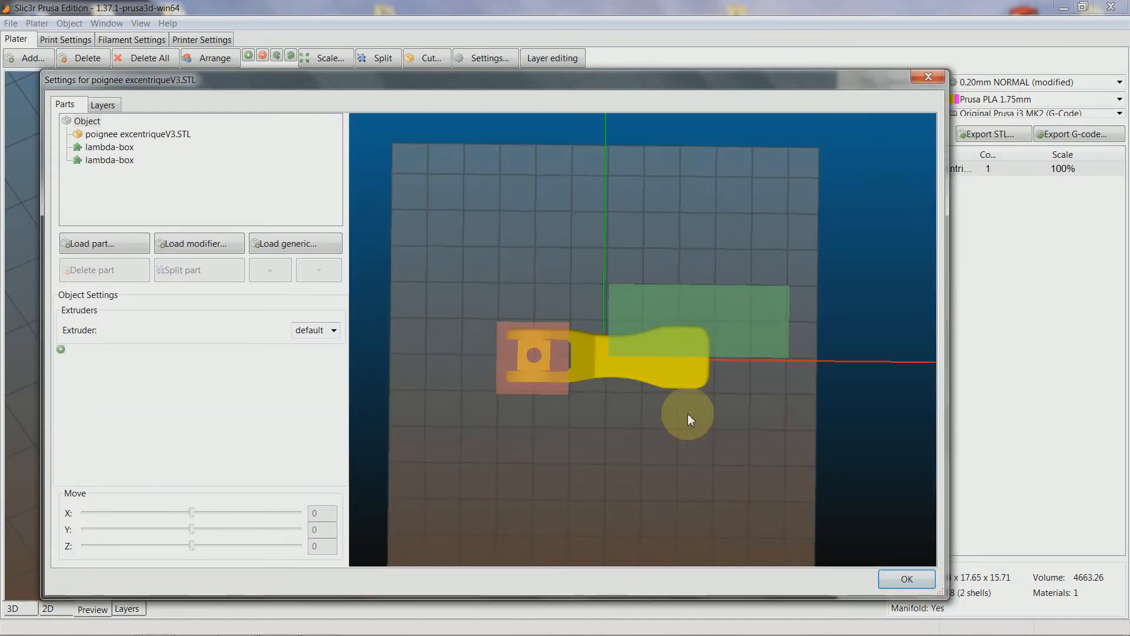
{"action": "scroll", "coordinate": [684, 415], "scroll_direction": "up", "scroll_amount": 4}
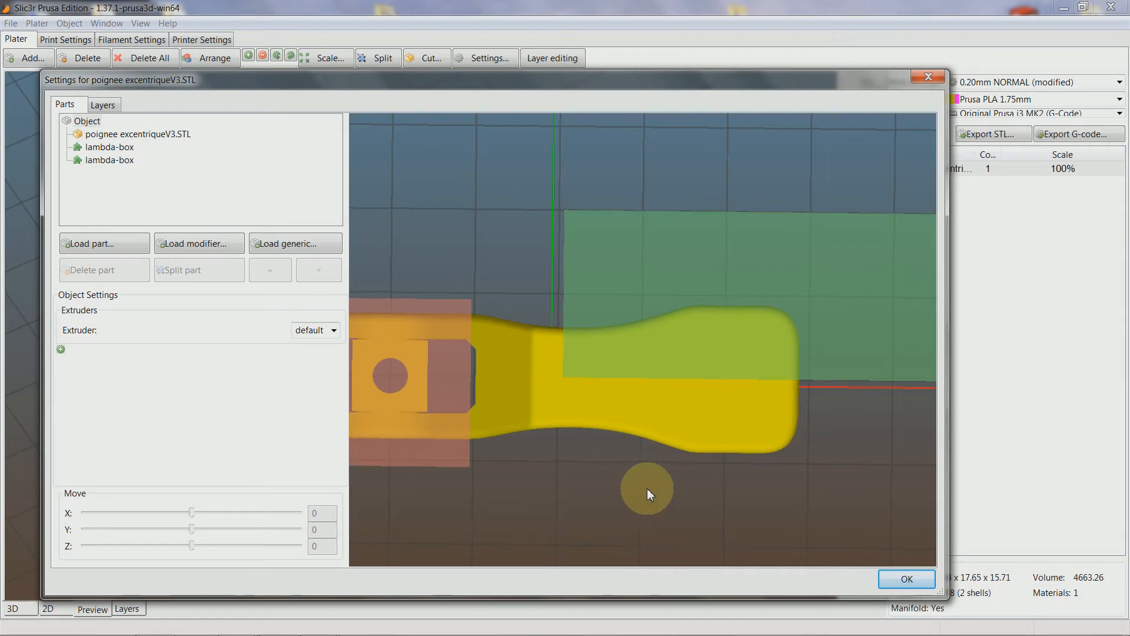
{"action": "left_click", "coordinate": [648, 365]}
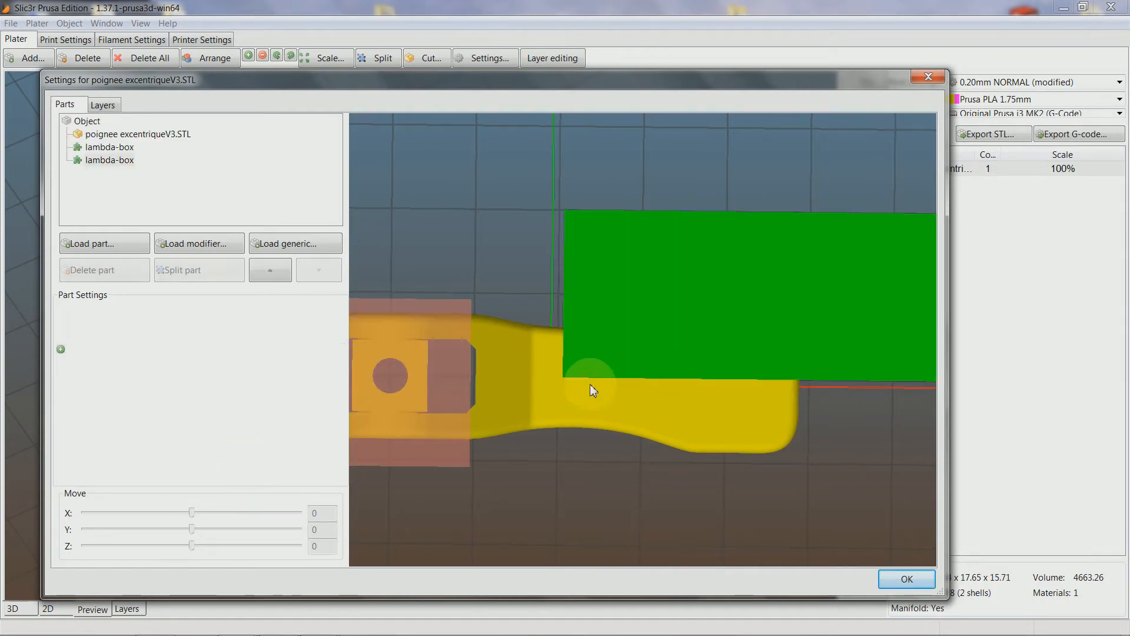
{"action": "mouse_move", "coordinate": [192, 513]}
{"action": "left_mouse_down"}
{"action": "mouse_move", "coordinate": [202, 515]}
{"action": "mouse_move", "coordinate": [192, 513]}
{"action": "left_mouse_up"}
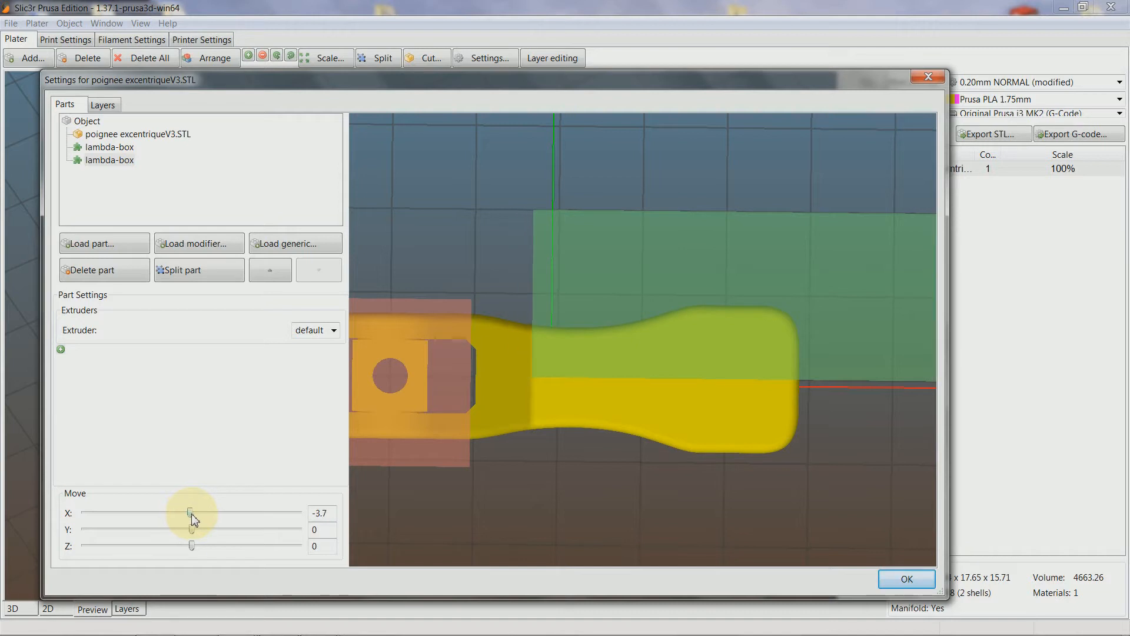
{"action": "left_click_drag", "start_coordinate": [191, 532], "coordinate": [177, 535]}
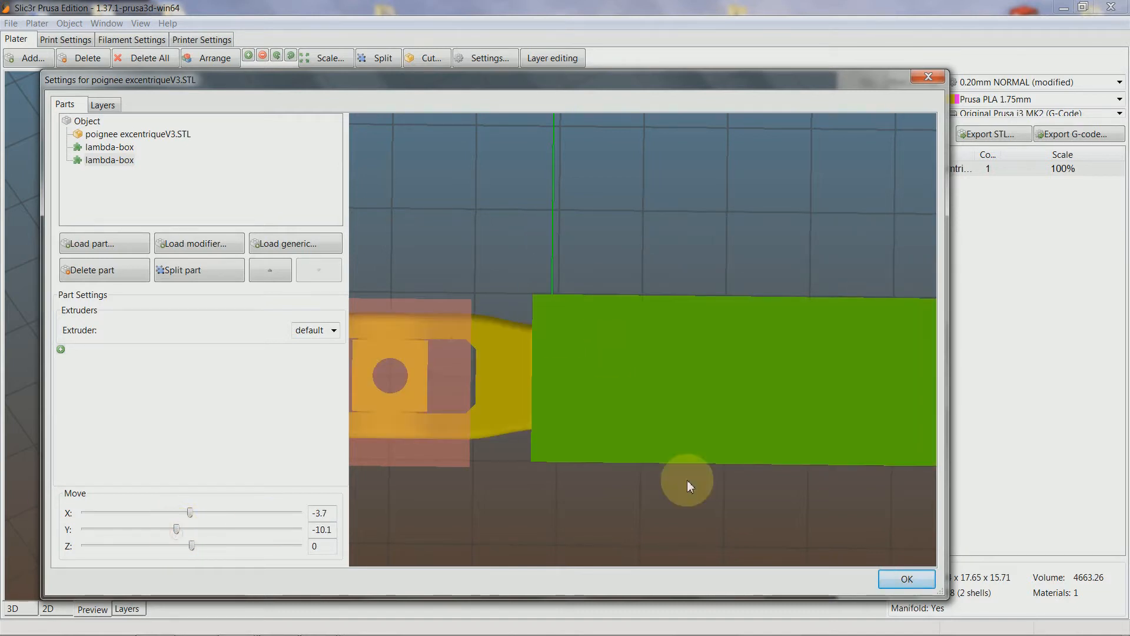
Add a top solid layers override of 0 to the whole object and accept the object settings
{"action": "left_click_drag", "start_coordinate": [735, 534], "coordinate": [765, 466]}
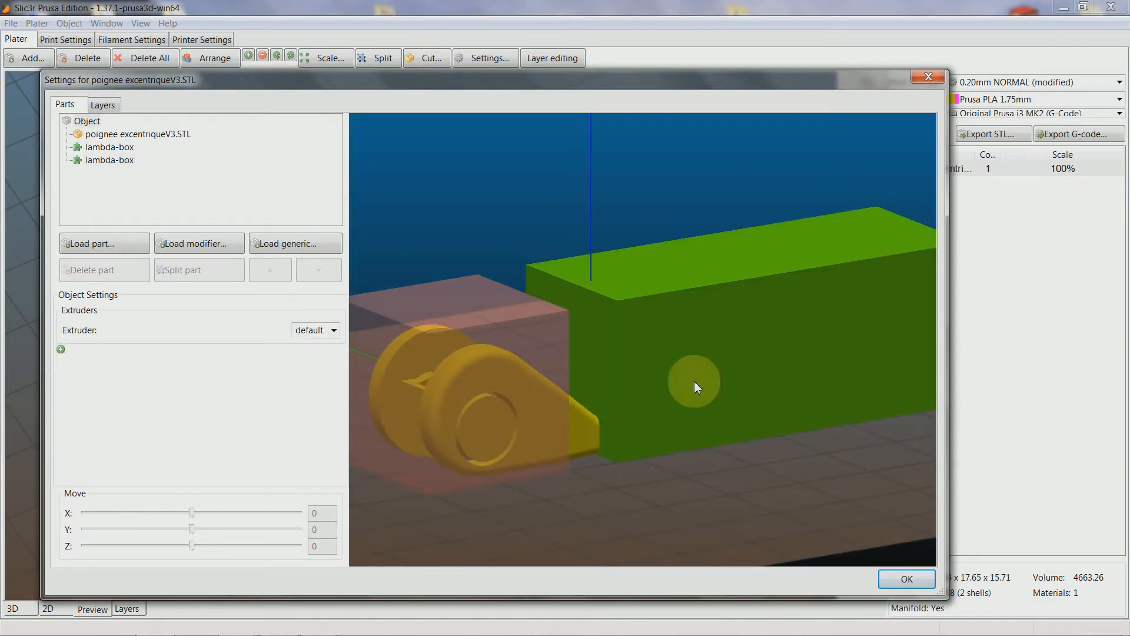
{"action": "left_click", "coordinate": [61, 349]}
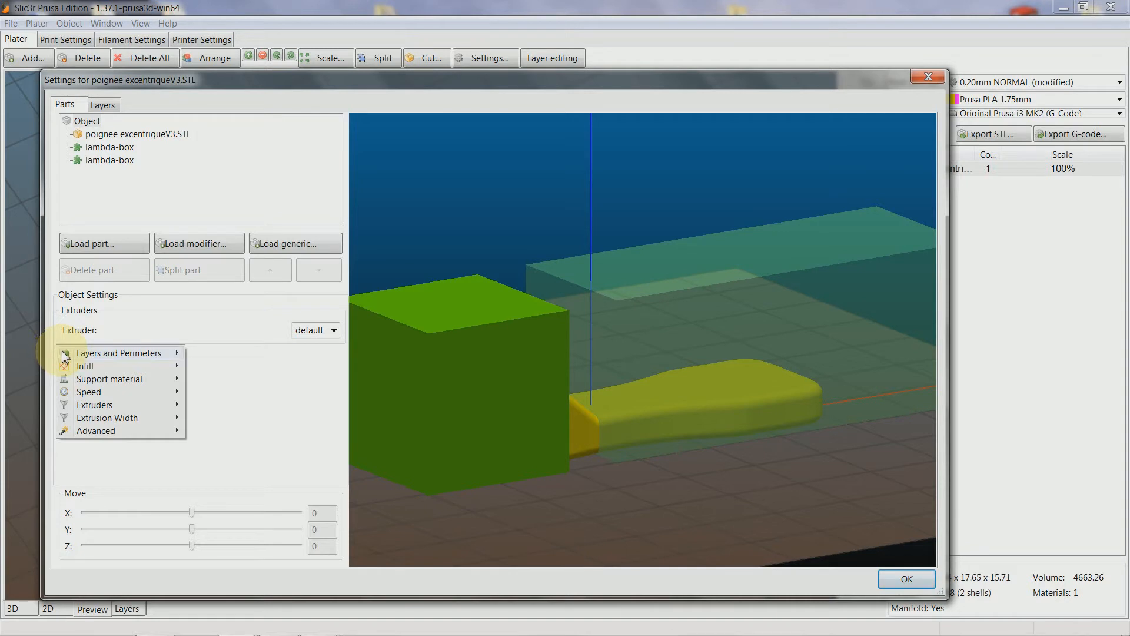
{"action": "mouse_move", "coordinate": [79, 353]}
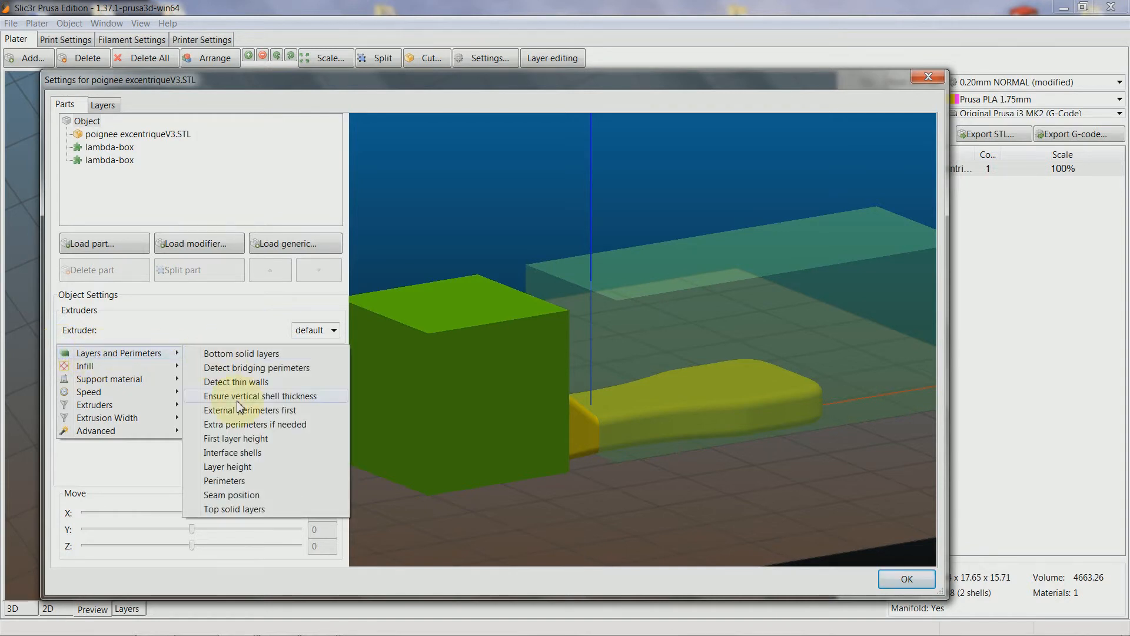
{"action": "left_click", "coordinate": [246, 508]}
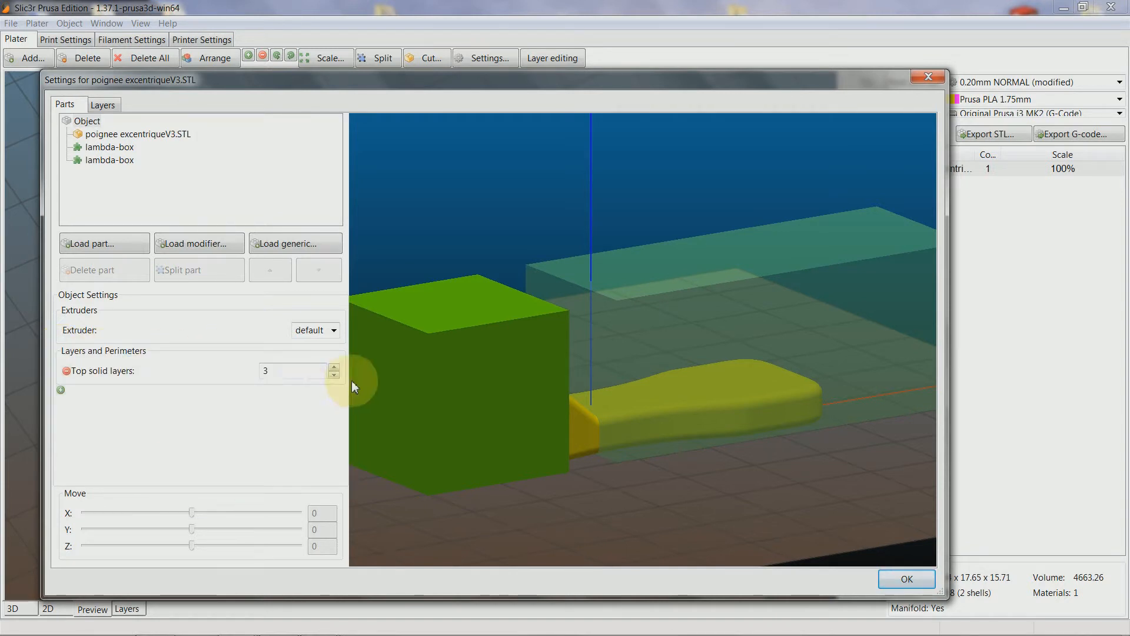
{"action": "left_click", "coordinate": [333, 374]}
{"action": "left_click", "coordinate": [334, 374]}
{"action": "left_click", "coordinate": [333, 374]}
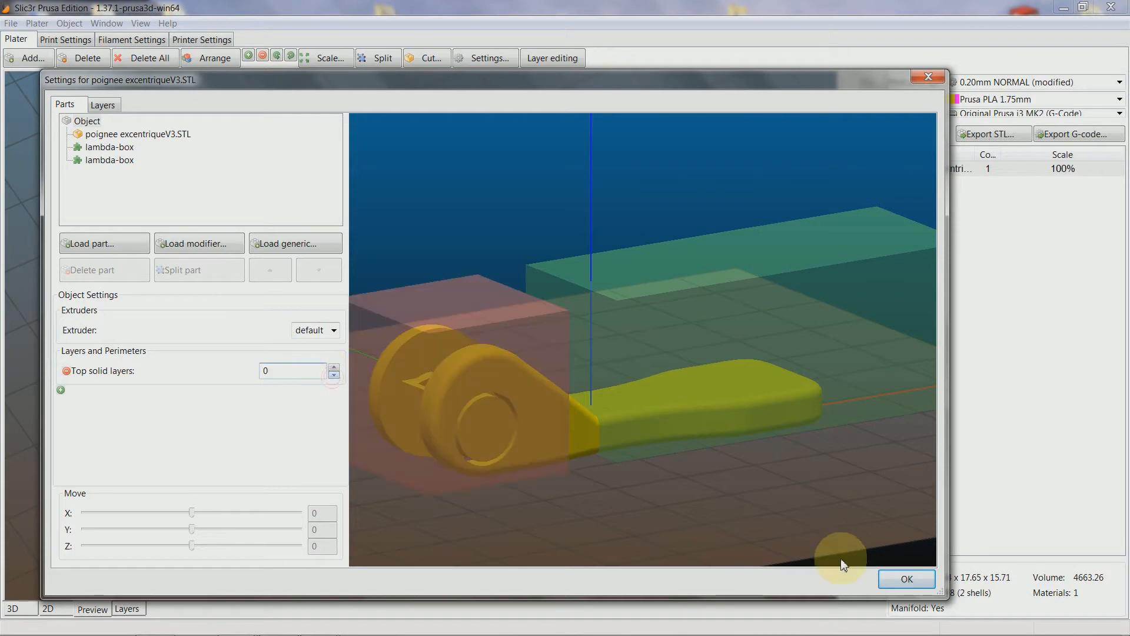
{"action": "left_click", "coordinate": [904, 579]}
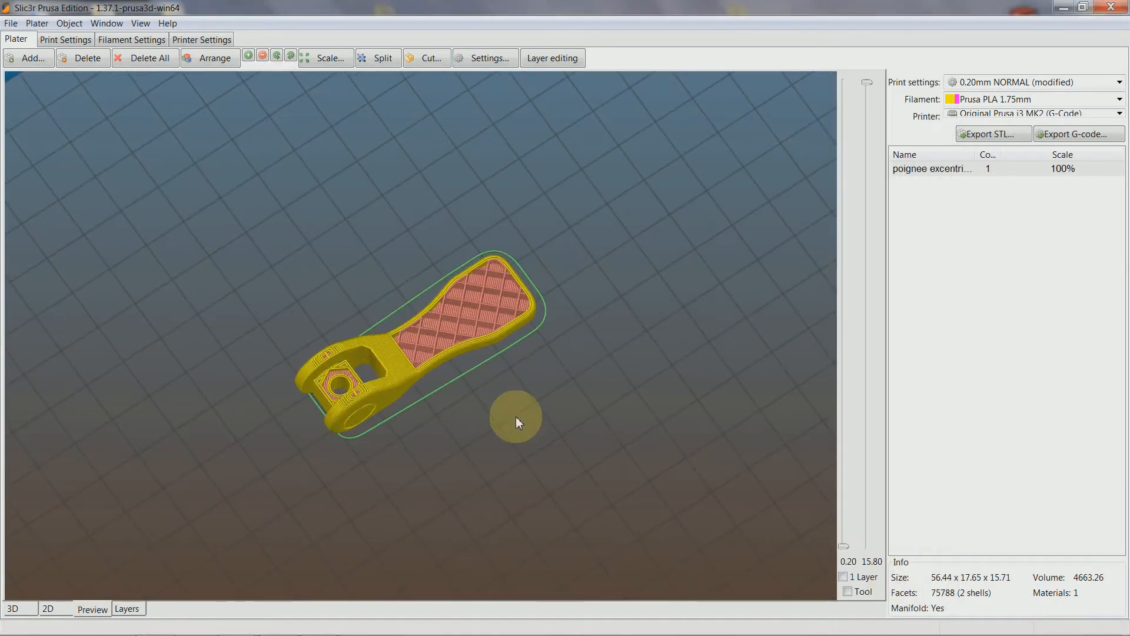
Set the print infill to the Honeycomb pattern at 25% density and return to the sliced preview of the handle
{"action": "scroll", "coordinate": [494, 341], "scroll_direction": "up", "scroll_amount": 3}
{"action": "left_click", "coordinate": [73, 42]}
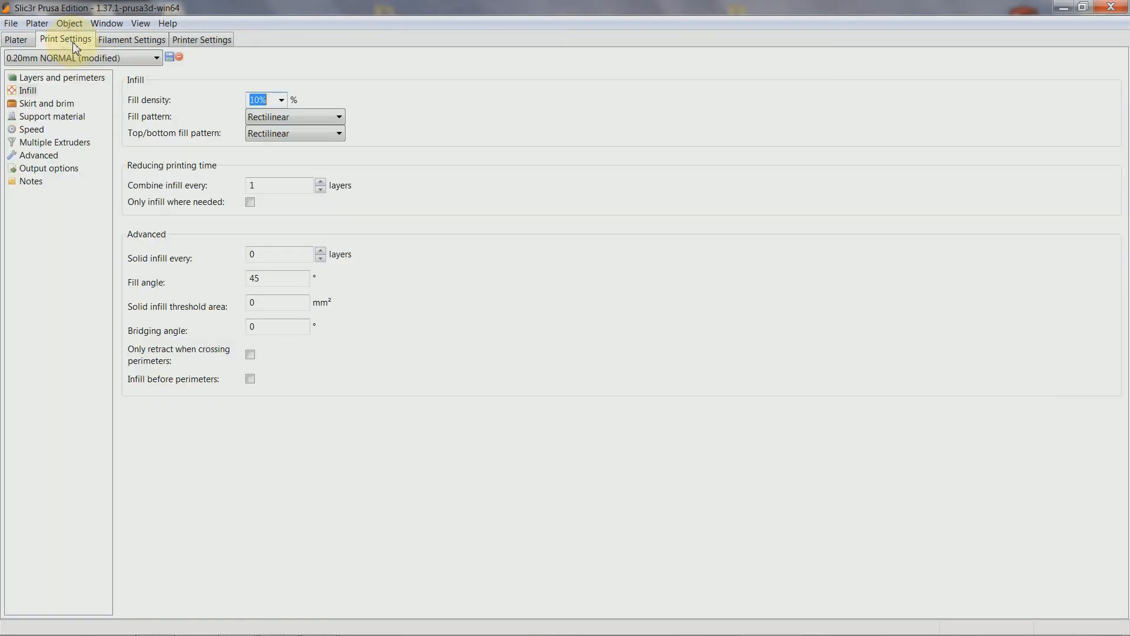
{"action": "left_click", "coordinate": [275, 116]}
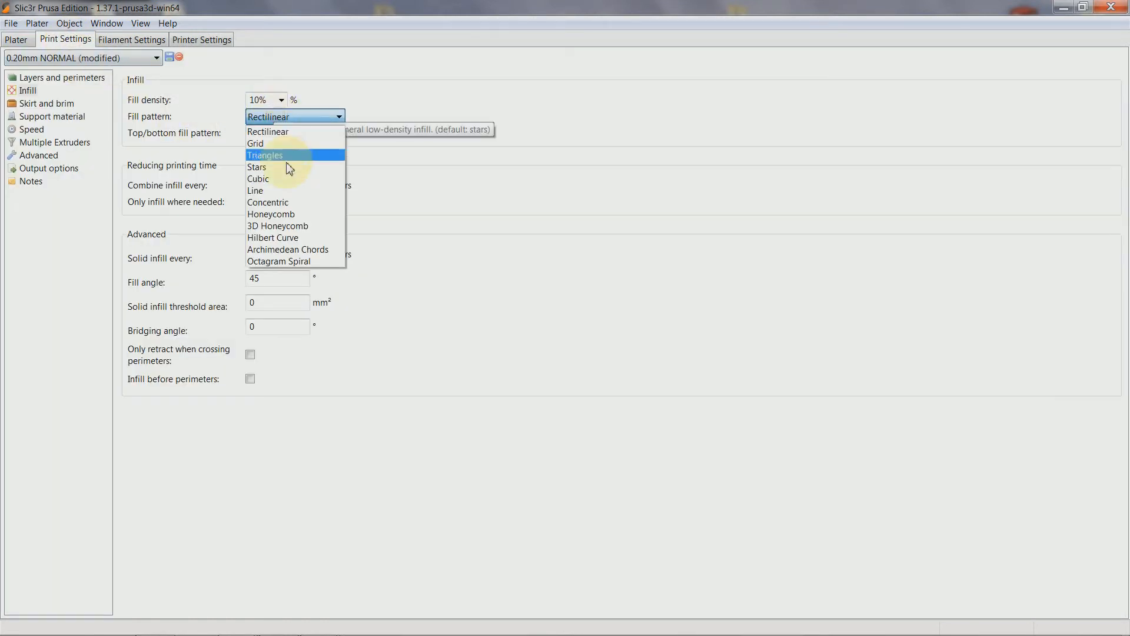
{"action": "left_click", "coordinate": [293, 211]}
{"action": "left_click", "coordinate": [281, 99]}
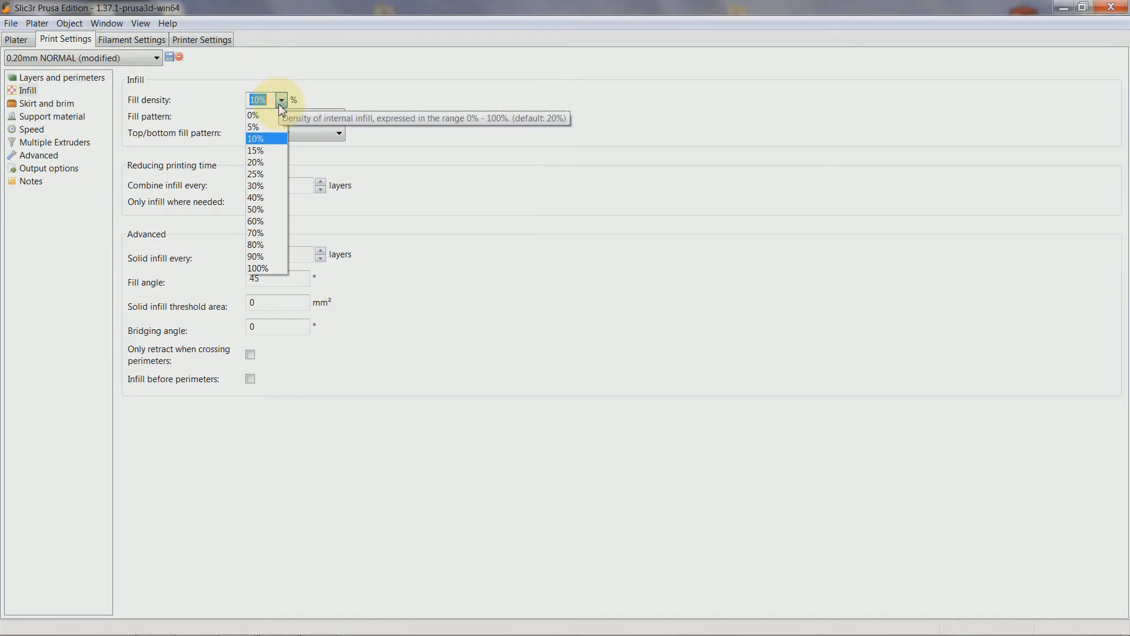
{"action": "left_click", "coordinate": [273, 175]}
{"action": "left_click", "coordinate": [11, 41]}
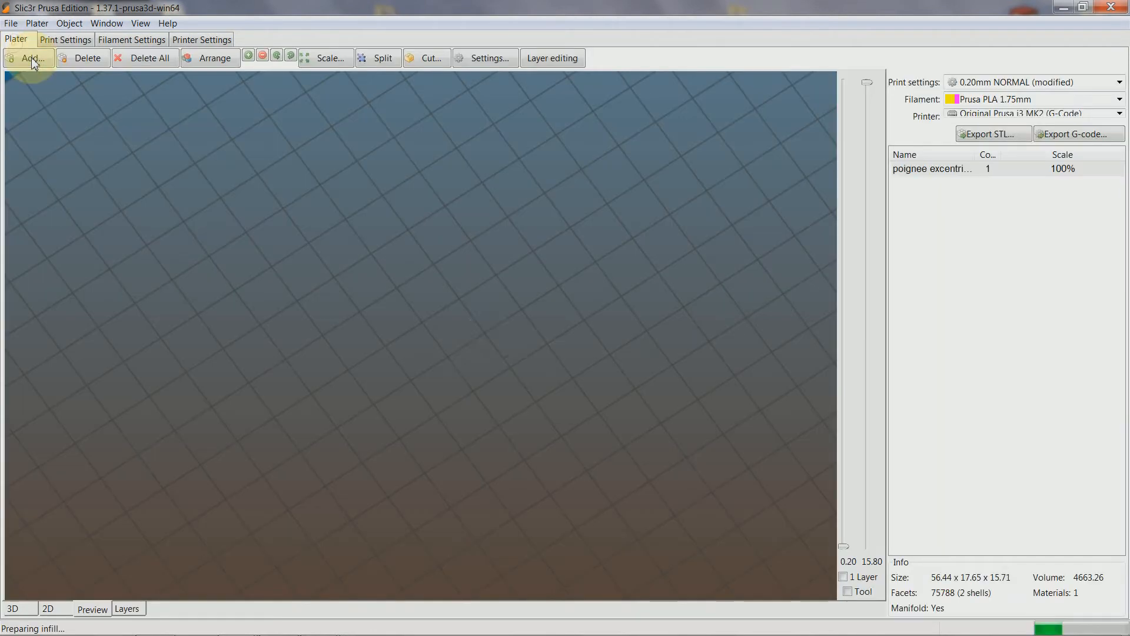
{"action": "left_click_drag", "start_coordinate": [564, 418], "coordinate": [617, 433]}
{"action": "scroll", "coordinate": [535, 397], "scroll_direction": "up", "scroll_amount": 5}
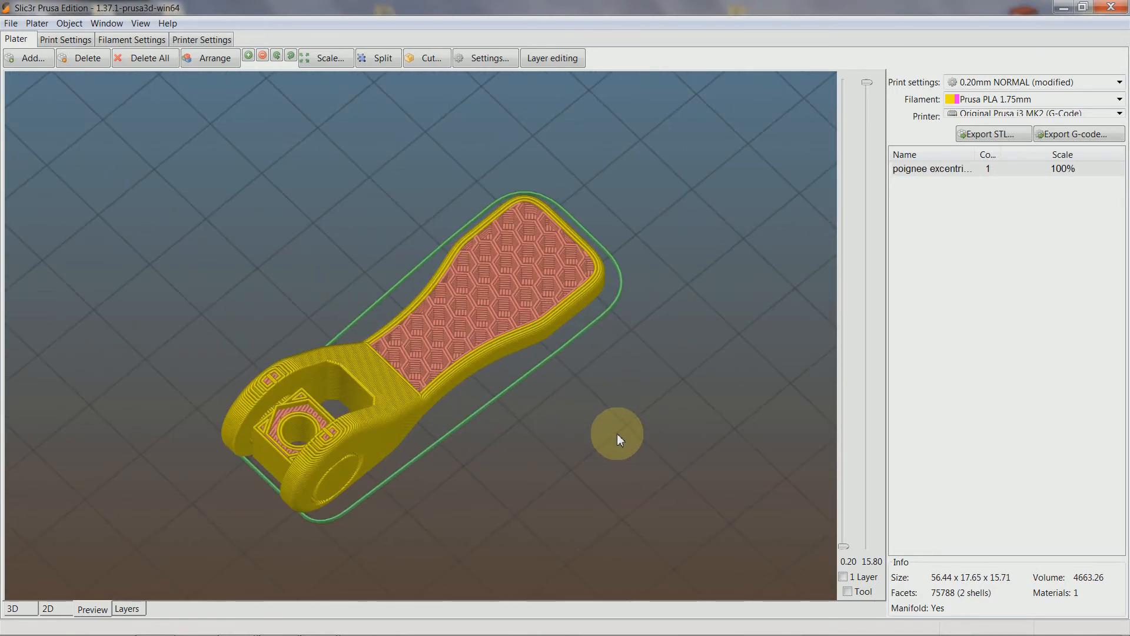